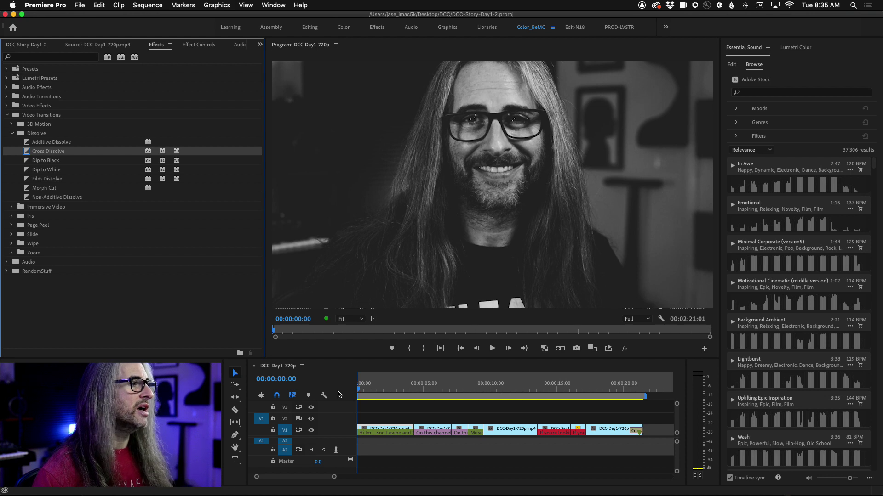
Step: Switch to Chrome to view the Behance Daily Creative Challenge page, and return to Premiere Pro
click(323, 368)
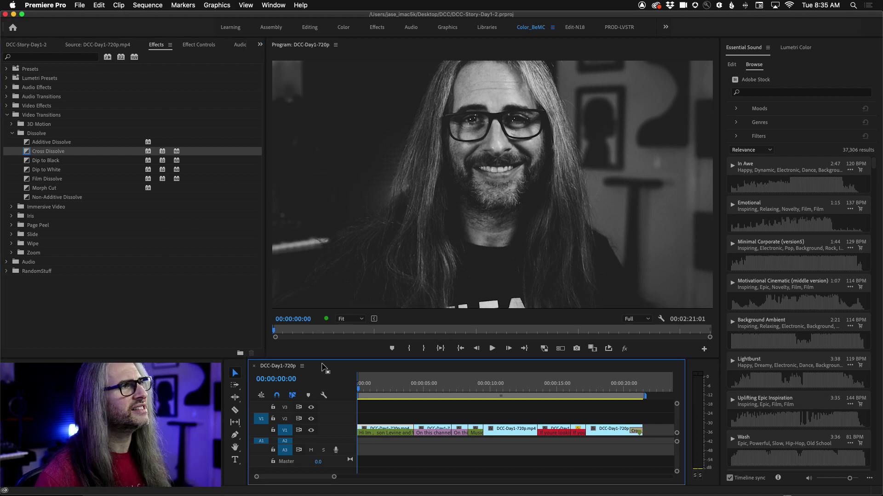
key(super+Tab)
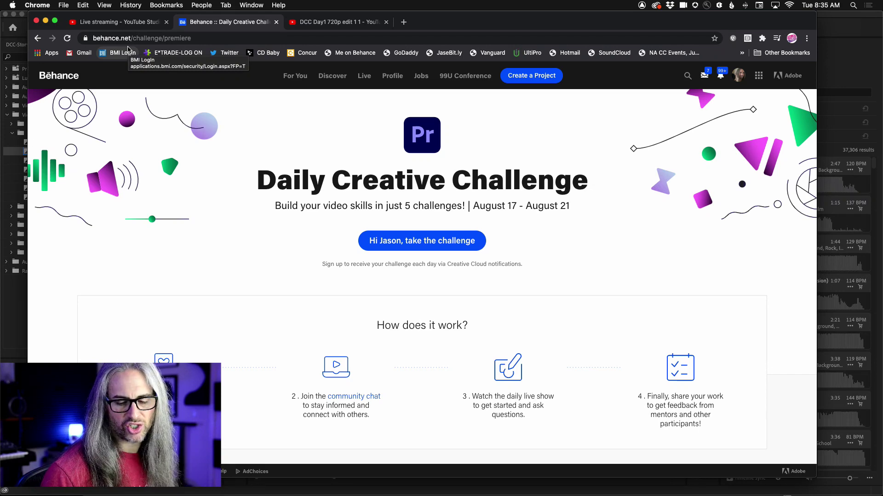
key(super+Tab)
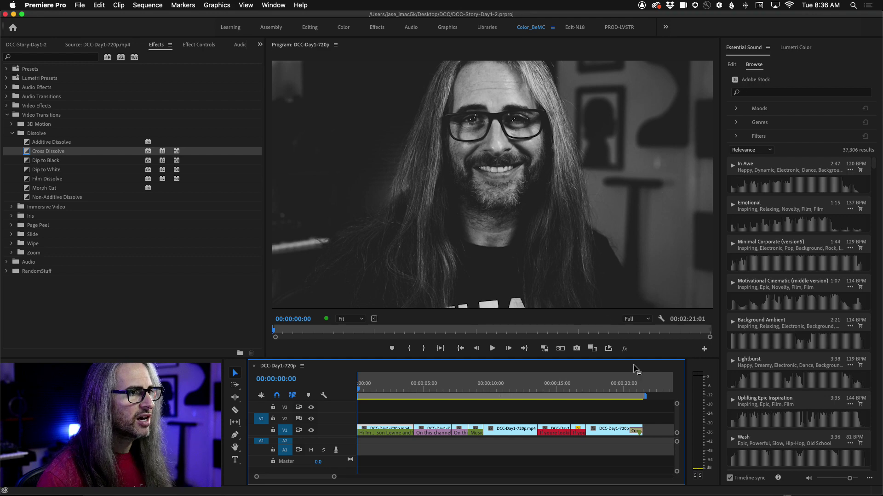
Step: Play the opening seconds of the DCC-Day1-720p sequence, stop playback, and return the playhead to the start
drag(643, 394, 645, 394)
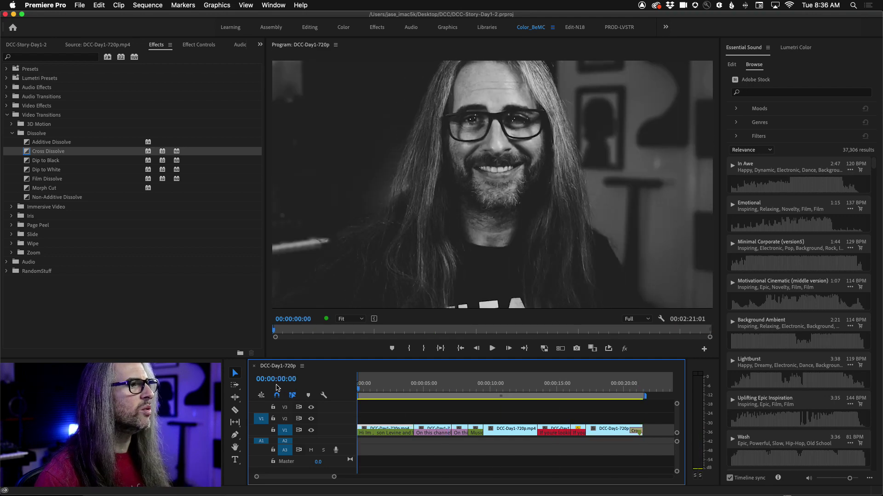
key(space)
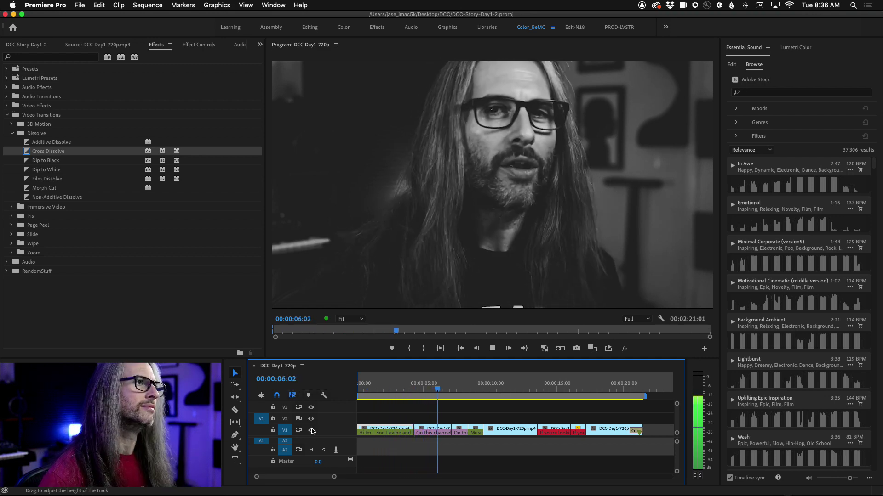
key(space)
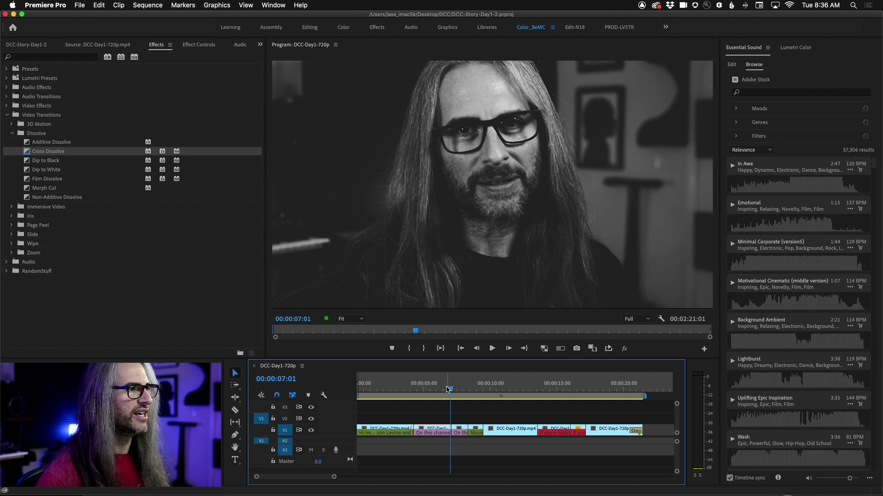
drag(450, 390, 440, 390)
key(Home)
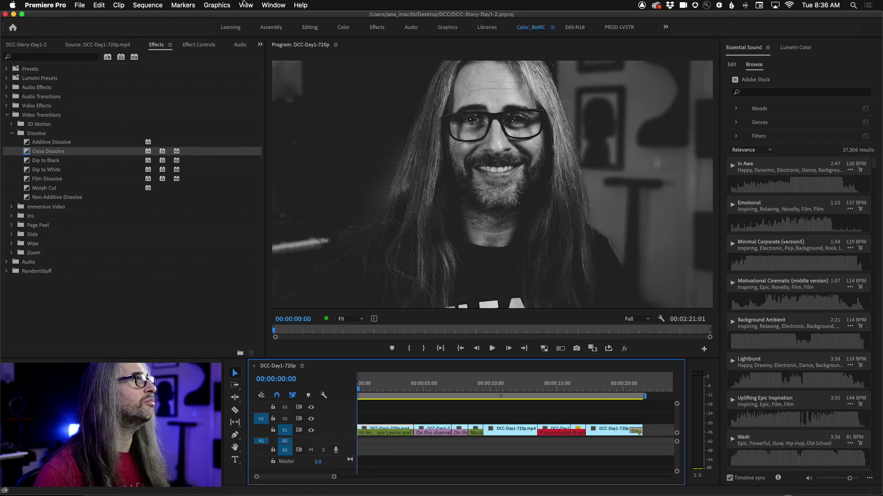
Step: Check the Essential Sound tagging options for the clip audio, and return to browsing Adobe Stock music
click(279, 4)
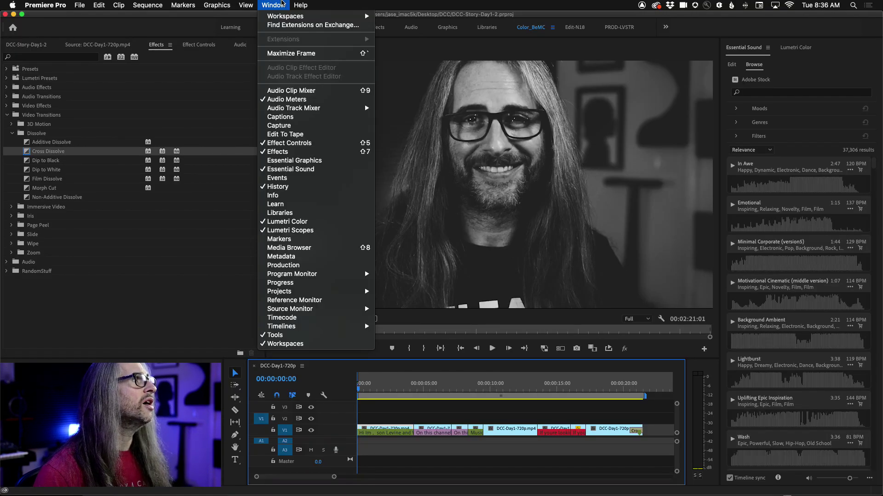
mouse_move(287, 16)
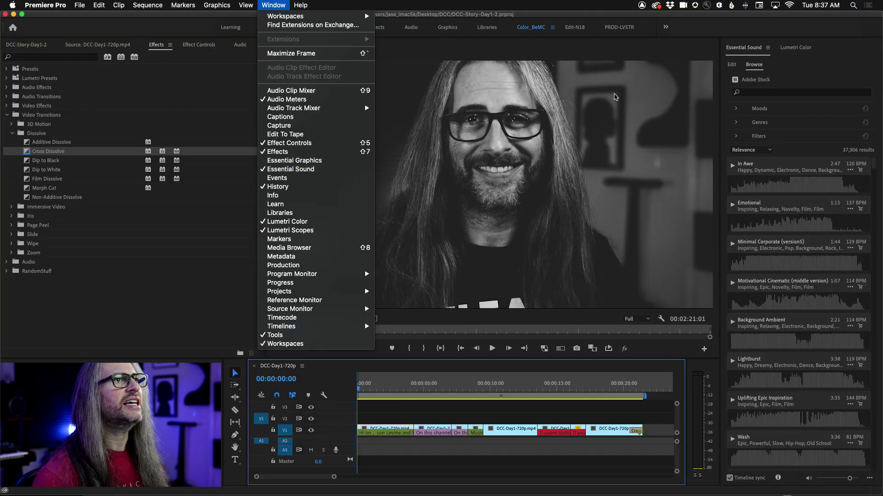
click(734, 23)
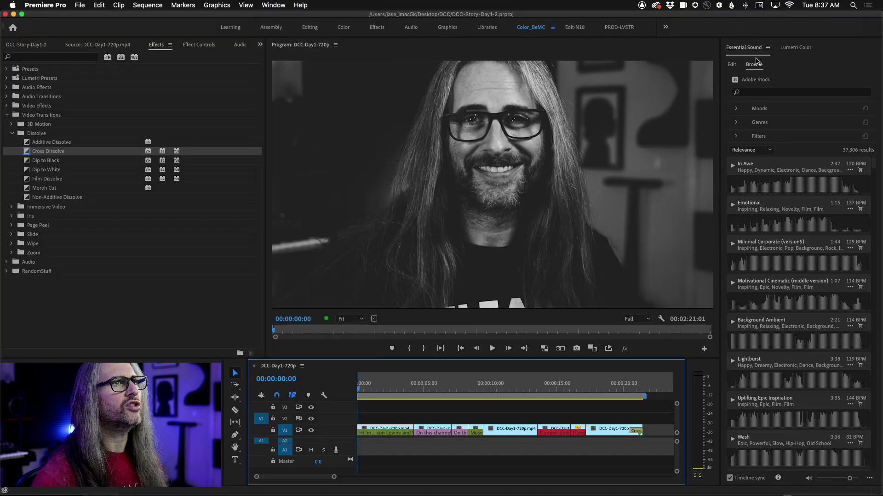
click(733, 66)
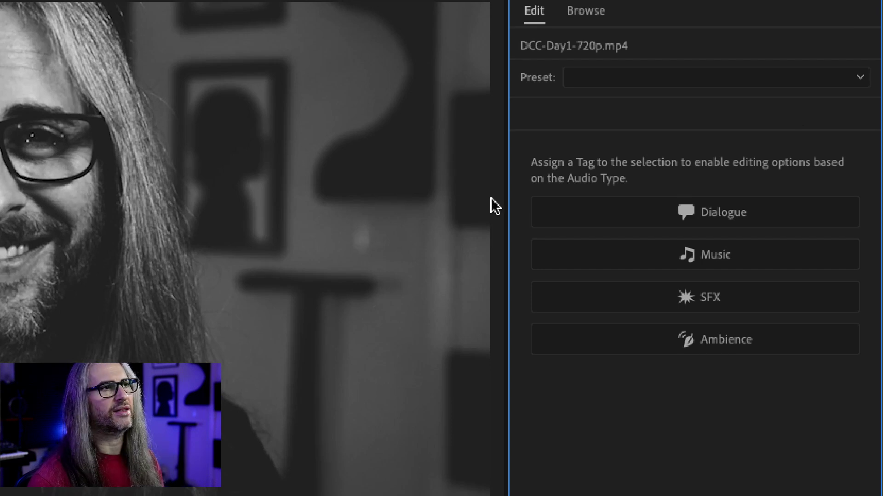
click(585, 14)
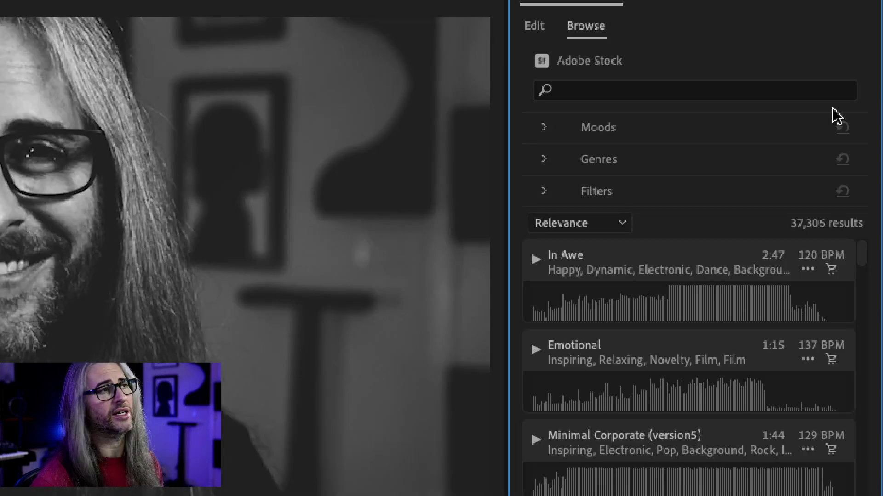
Step: Filter the Adobe Stock music by the Playful mood
click(544, 129)
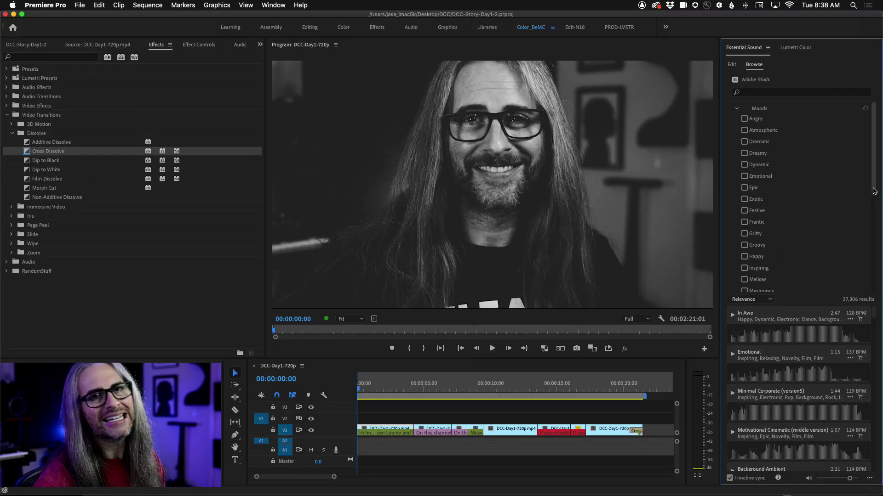
mouse_move(873, 190)
mouse_down()
mouse_move(876, 286)
mouse_move(868, 184)
mouse_up()
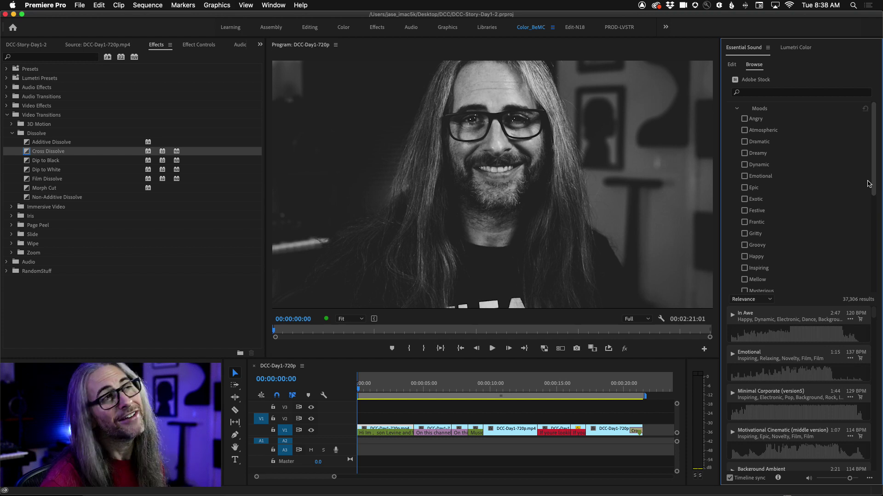
drag(870, 183, 875, 209)
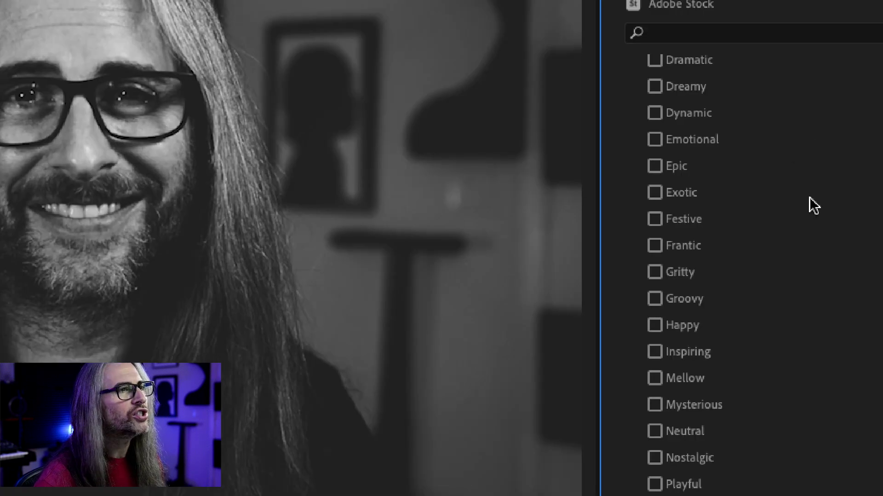
scroll(809, 197, down, 3)
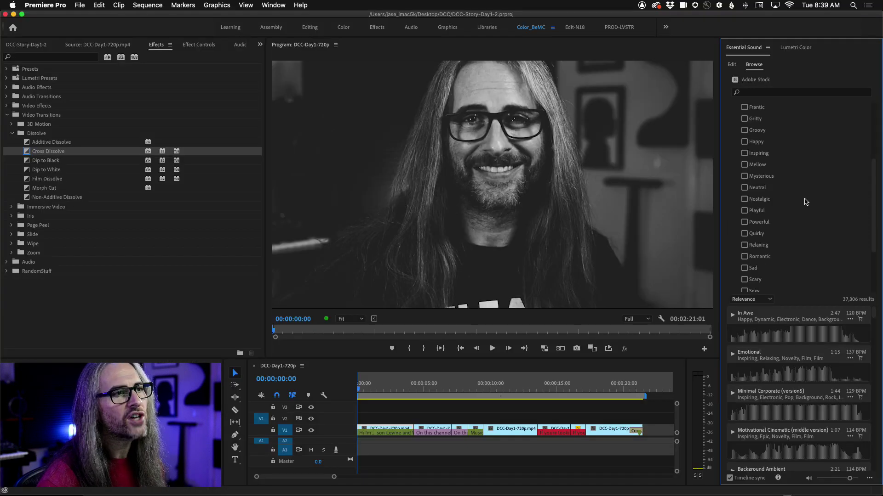
drag(879, 222, 871, 241)
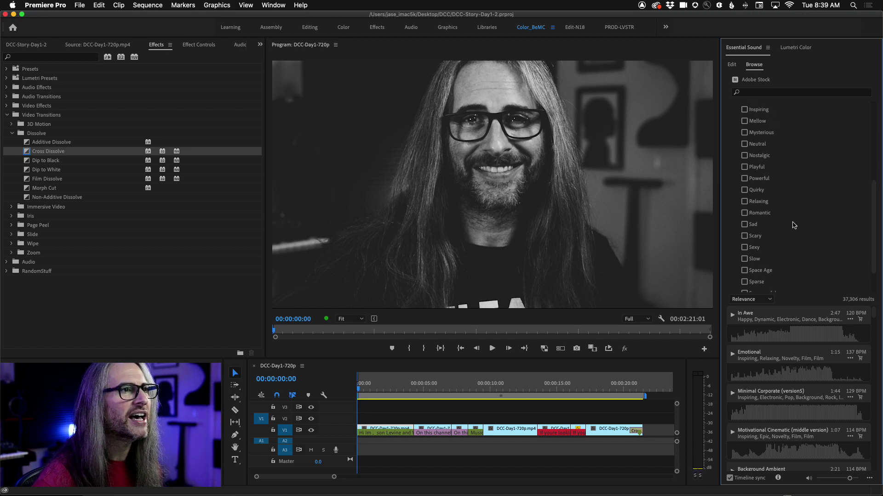
click(744, 167)
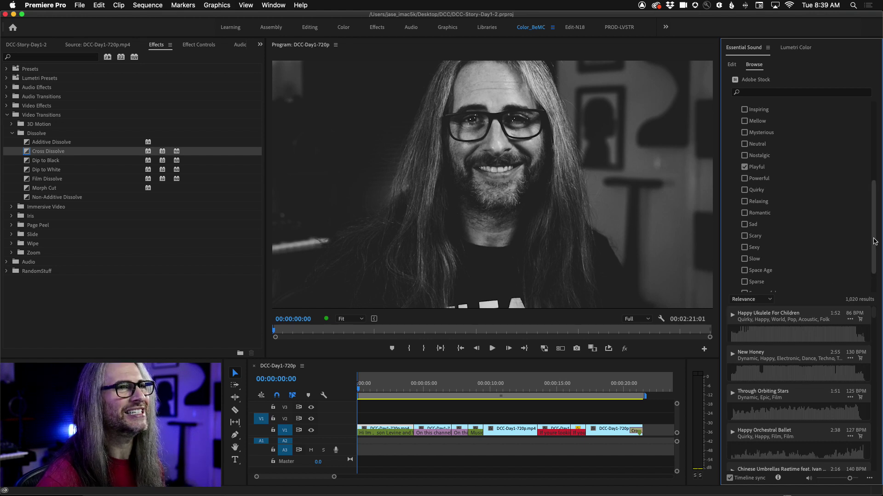
Step: Try adding the Inspiring mood to the stock music filter, and remove it again
drag(875, 241, 873, 219)
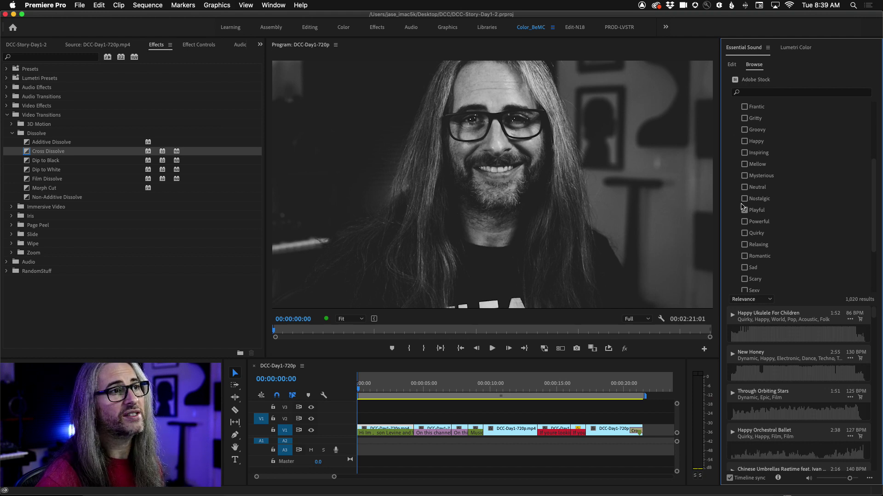
click(745, 153)
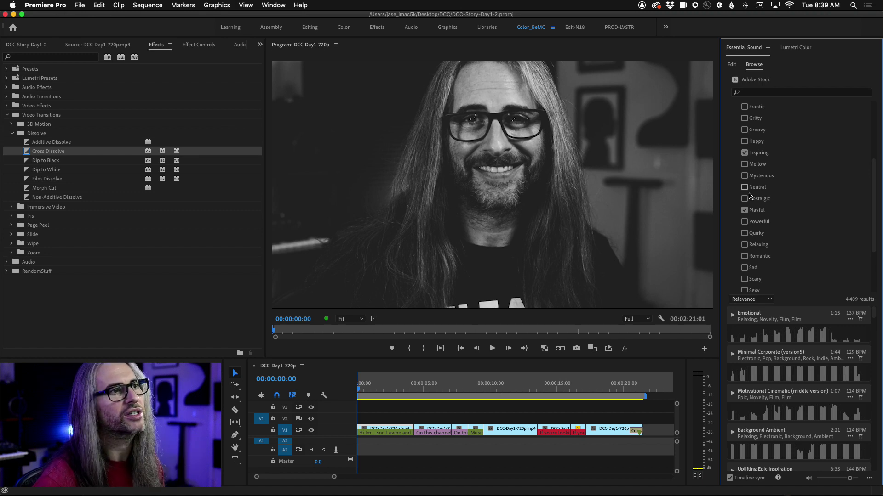
click(745, 153)
Step: Examine the available music genres, including the subgenres of Blues and Classical
scroll(877, 232, down, 3)
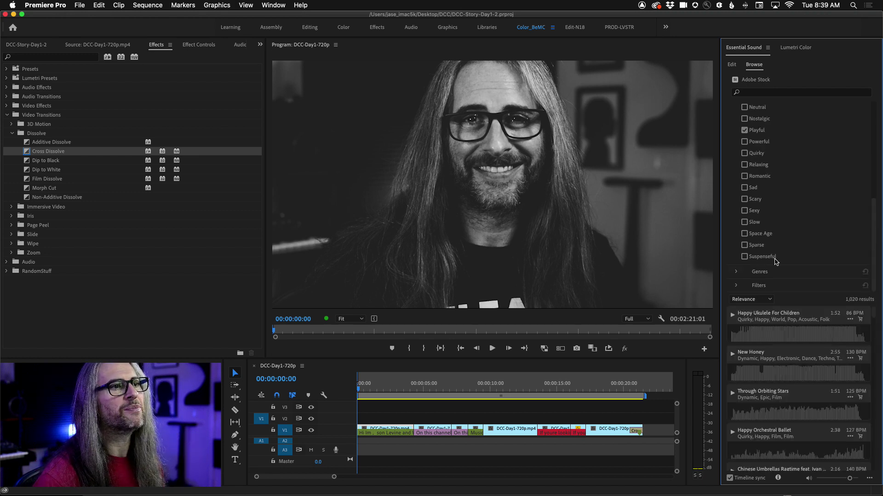
click(741, 273)
drag(878, 177, 878, 230)
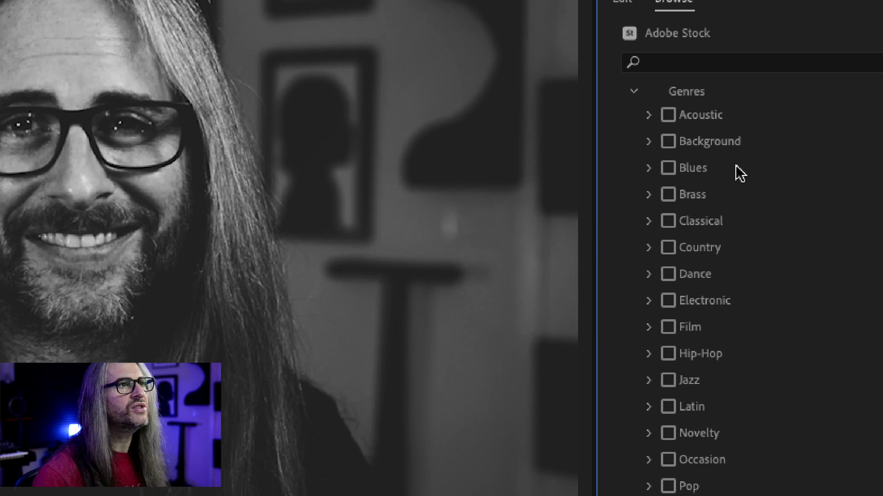
click(649, 169)
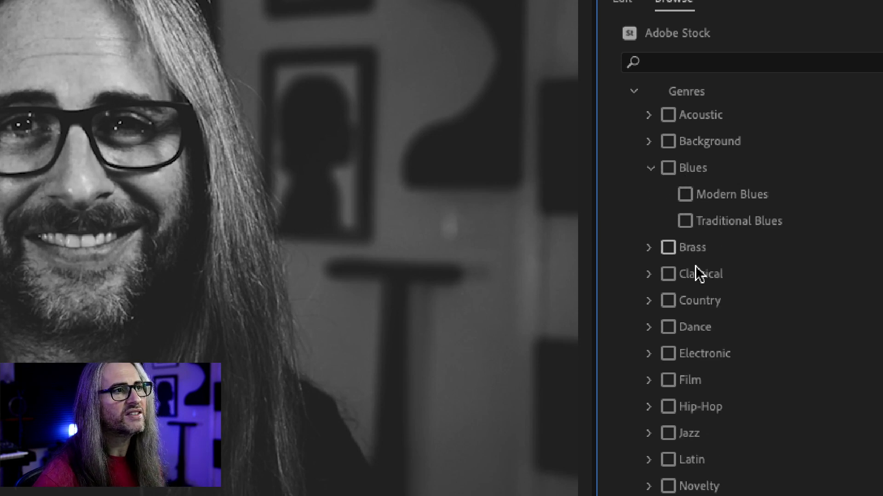
click(653, 277)
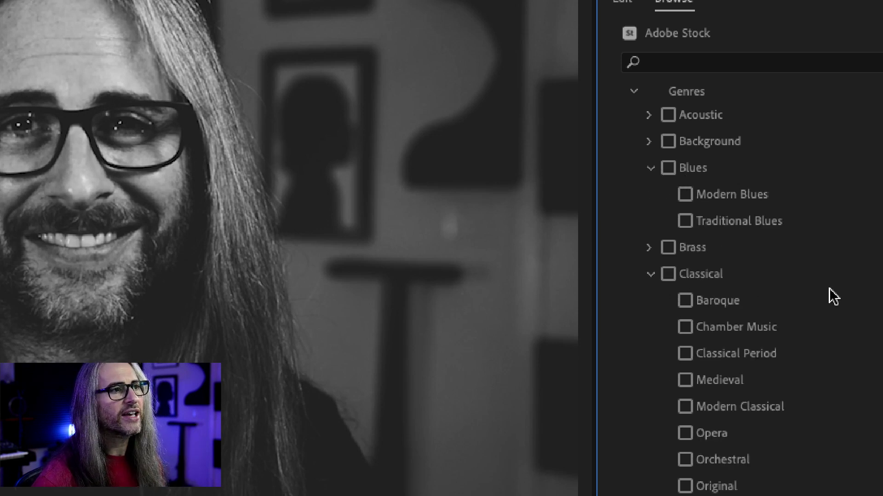
scroll(829, 288, down, 3)
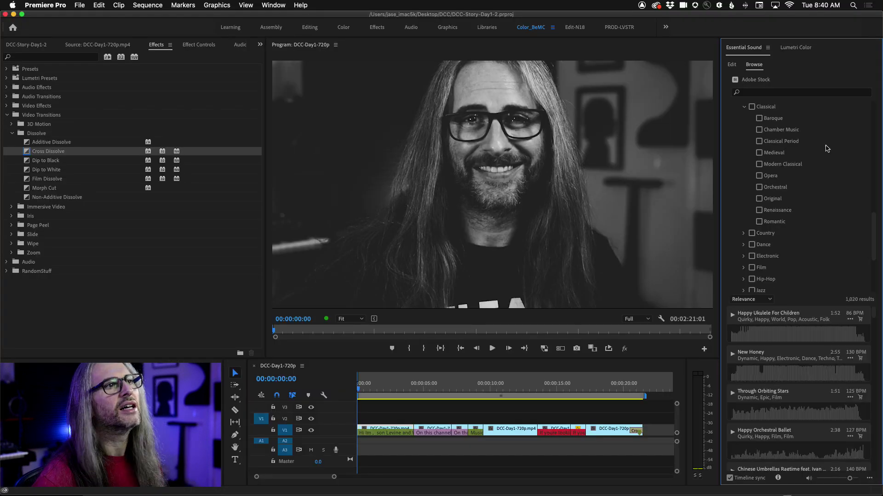
drag(874, 245, 878, 275)
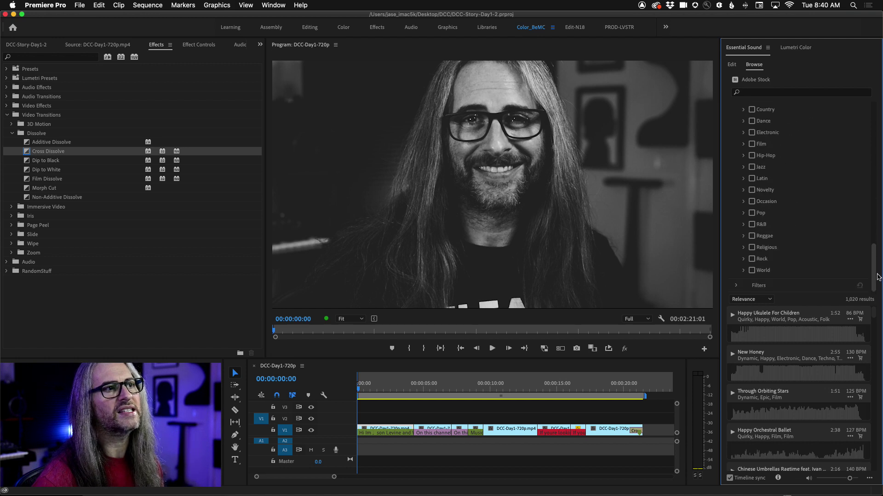
Step: Limit the stock music to a maximum tempo of 248 BPM and to tracks with no vocals
click(736, 286)
drag(874, 237, 875, 266)
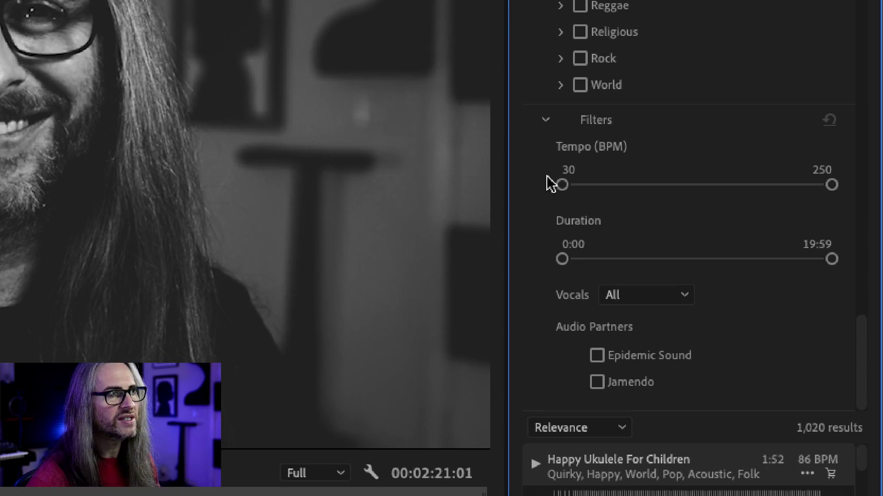
mouse_move(562, 185)
mouse_down()
mouse_move(617, 188)
mouse_move(555, 192)
mouse_up()
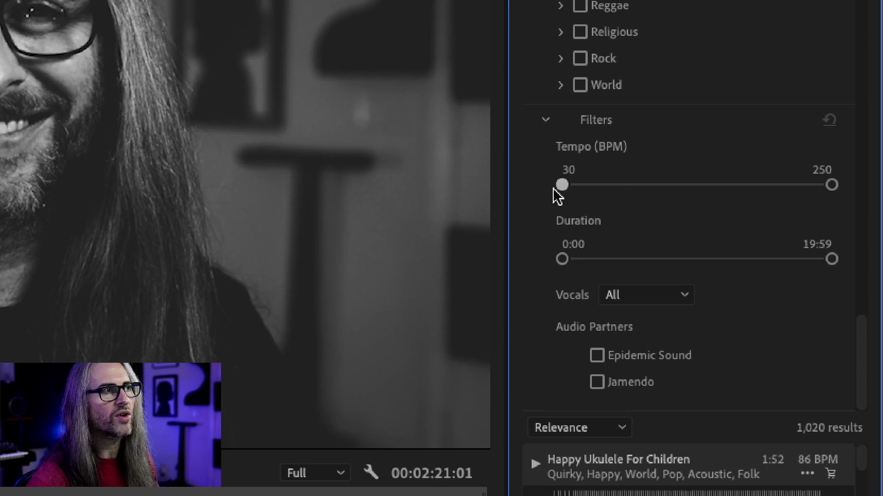
mouse_move(833, 185)
mouse_down()
mouse_move(765, 193)
mouse_move(830, 186)
mouse_up()
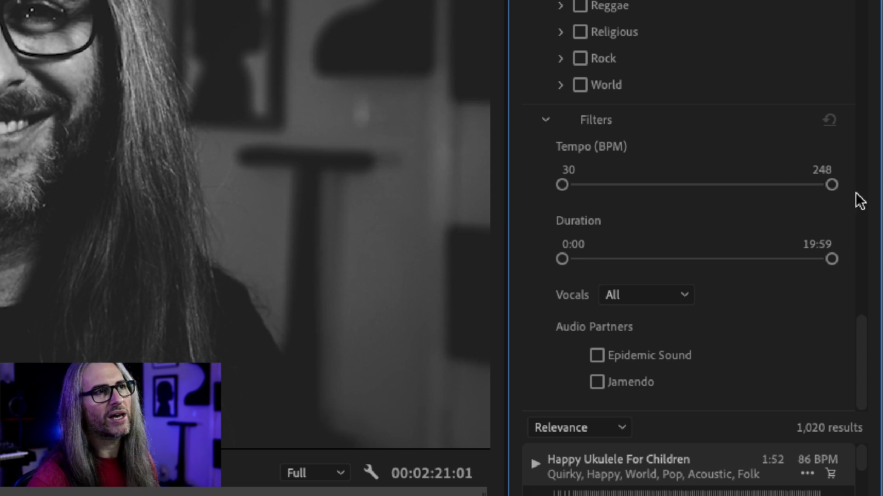
mouse_move(830, 185)
mouse_down()
mouse_move(784, 184)
mouse_move(831, 186)
mouse_up()
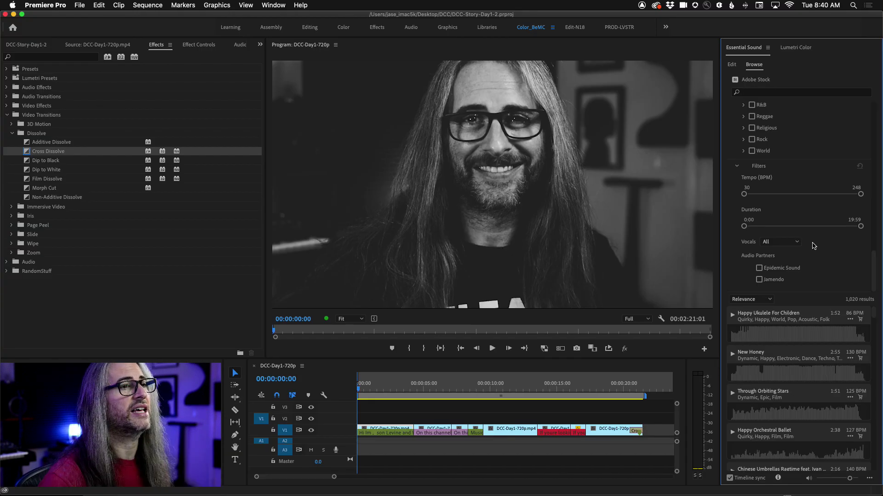
click(788, 242)
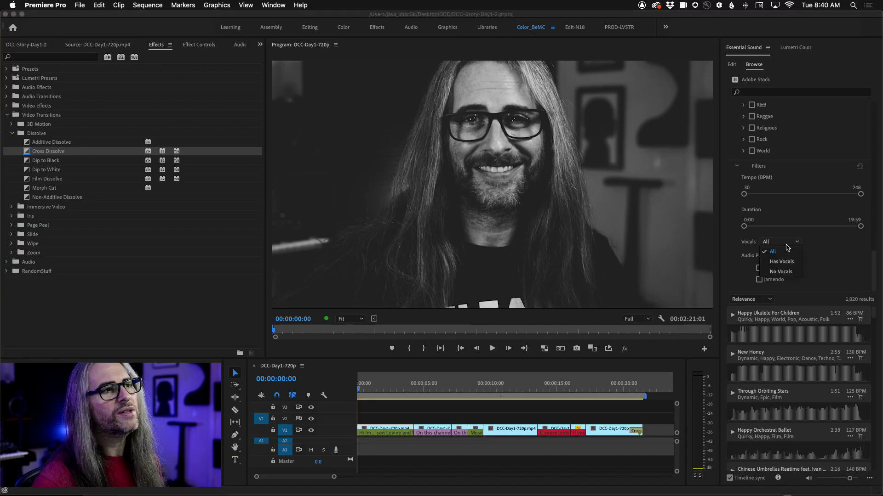
click(788, 272)
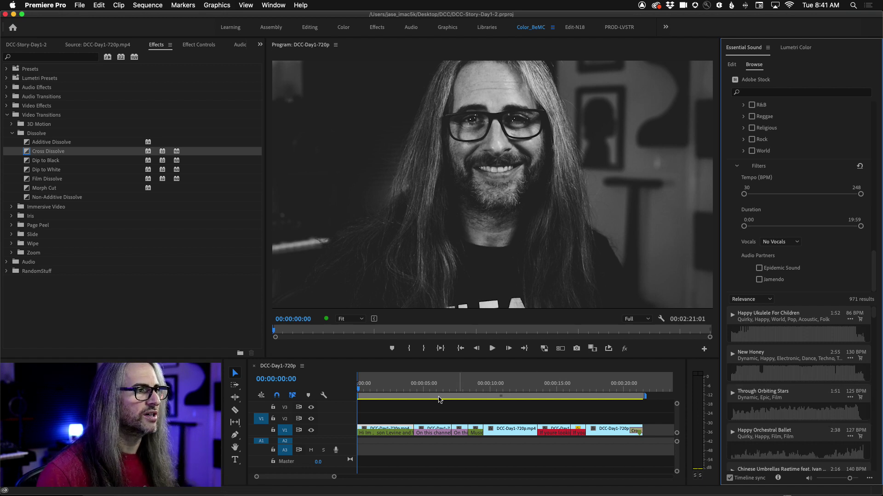
Step: Move the playhead through the sequence's cuts up to the start of the red caption-colored clip at 00:00:13:17
click(413, 391)
click(453, 390)
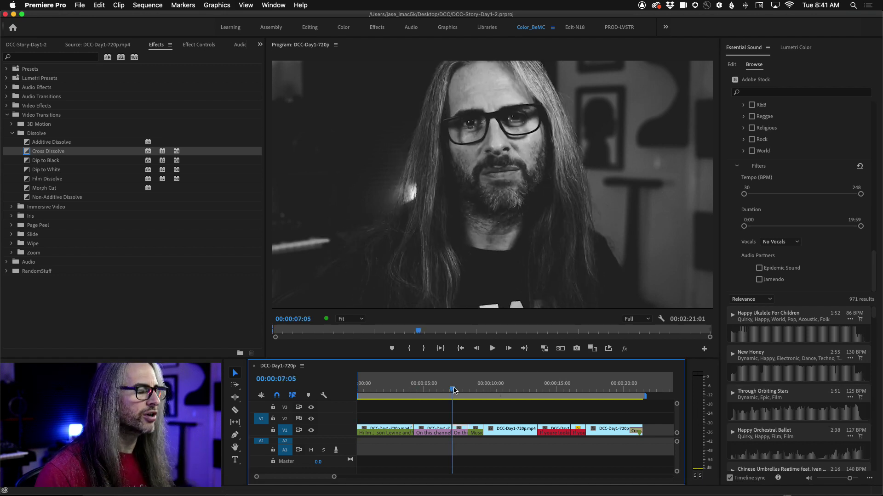
click(412, 390)
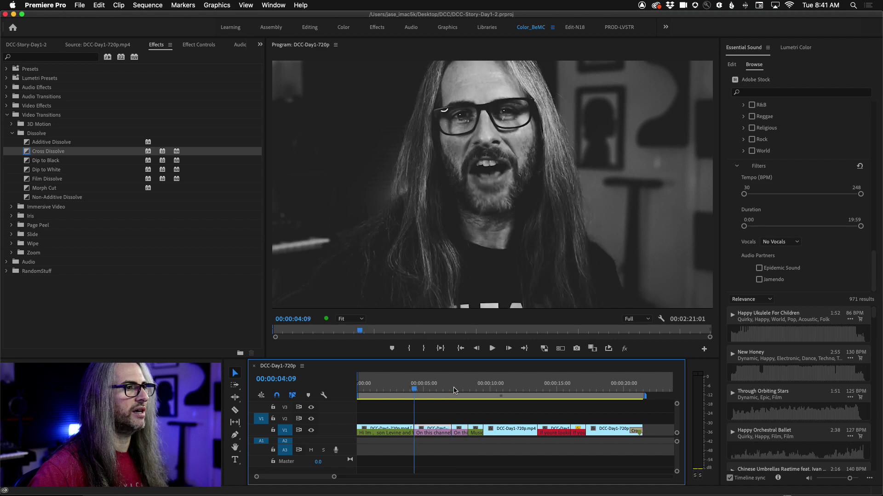
click(453, 390)
key(l)
key(l)
key(l)
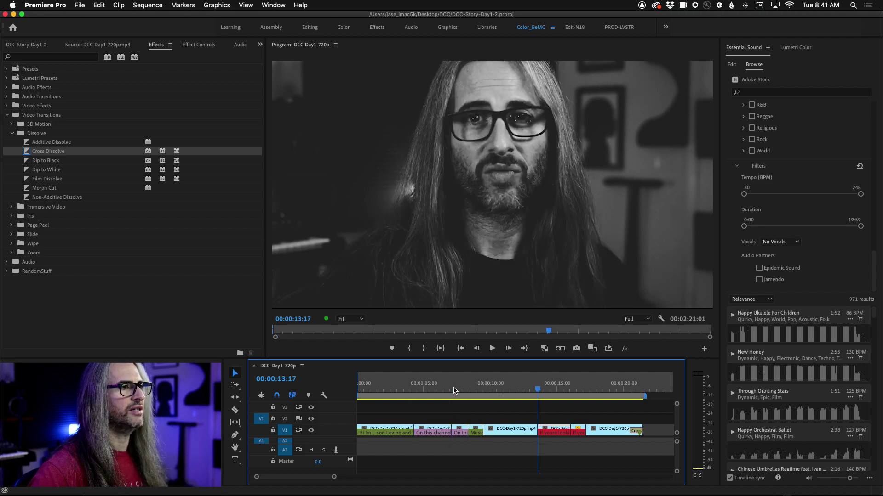
Step: Audition the stock tracks Happy Ukulele For Children and Through Orbiting Stars against the video from the start of the sequence
key(Up)
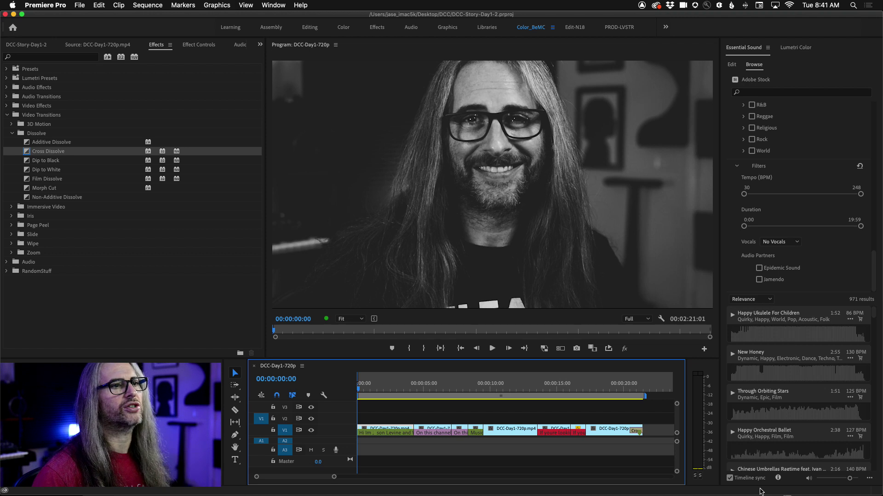
click(732, 315)
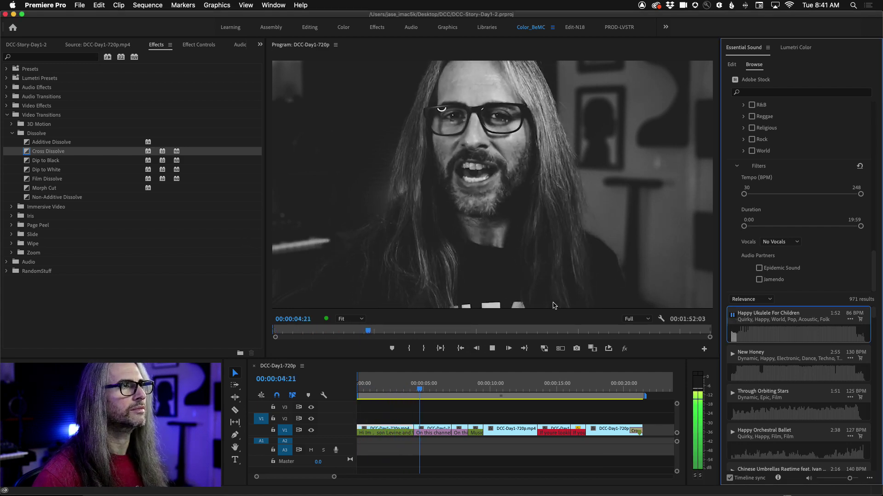
click(733, 315)
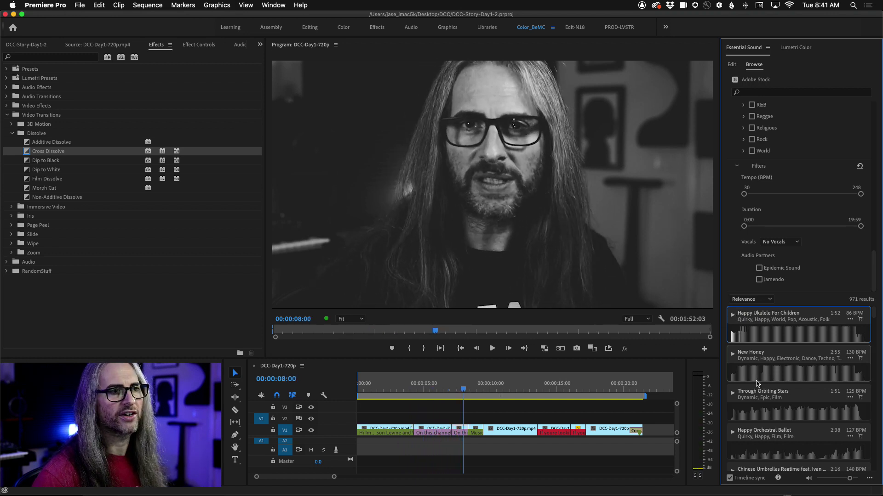
click(733, 394)
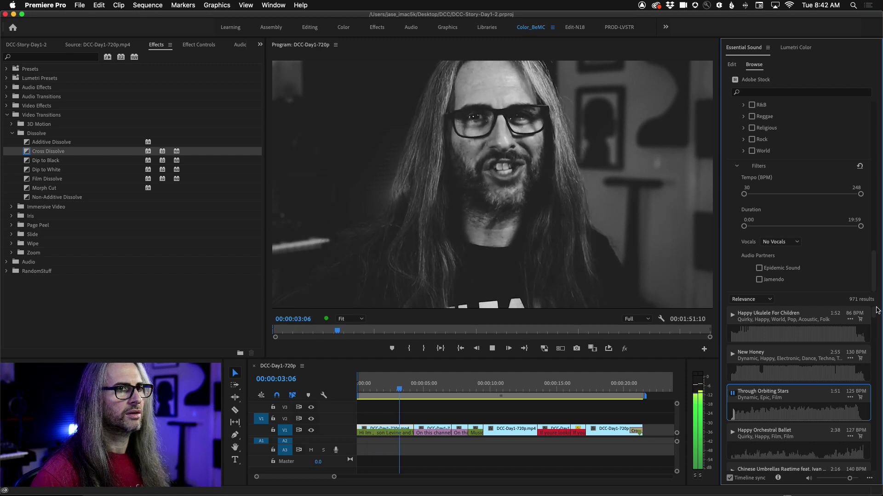
click(733, 394)
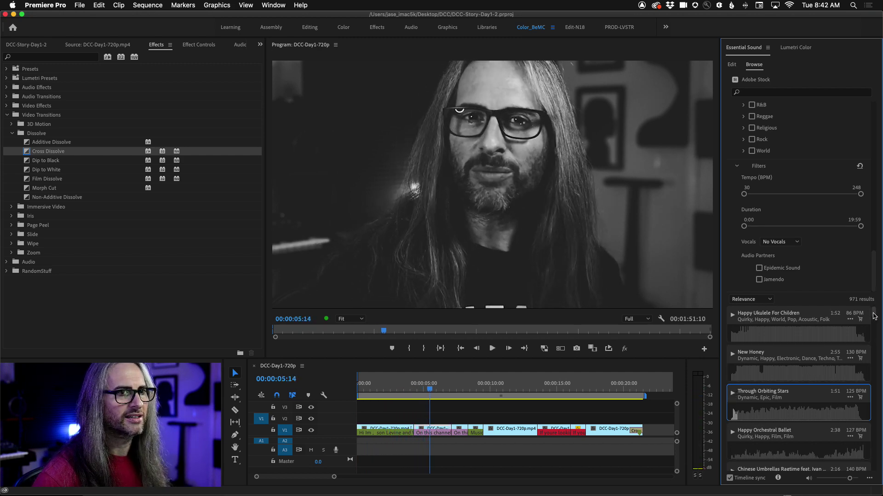
Step: Audition the stock track Call to Battle in sync with the opening of the sequence
scroll(875, 316, down, 3)
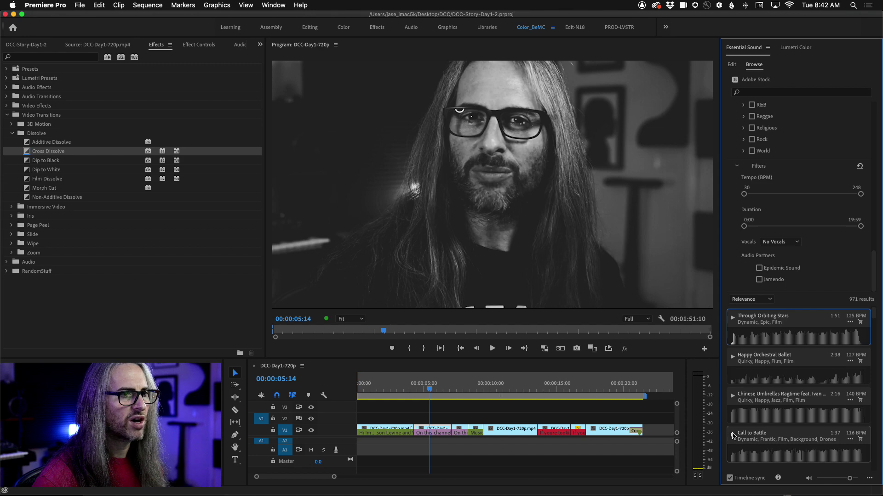
click(733, 435)
scroll(874, 319, down, 1)
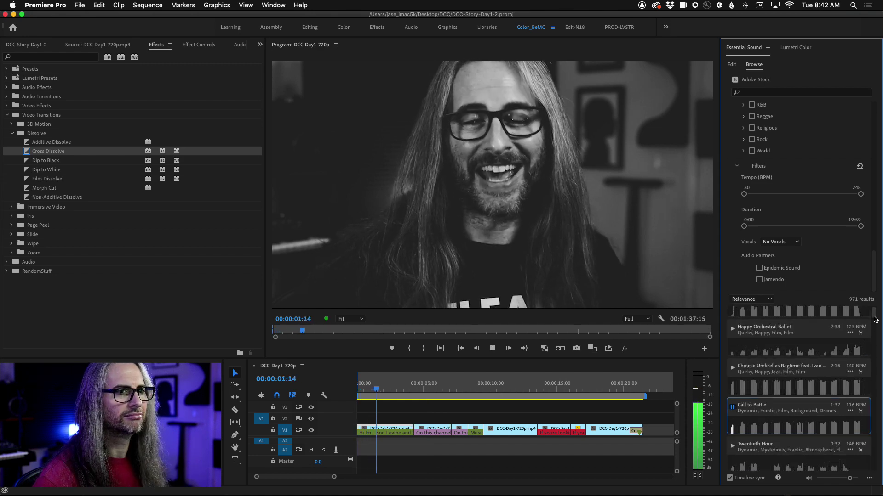
Step: Audition the stock tracks Glue It Together and Gotta Earn It in sync with the sequence, and stop playback
scroll(875, 319, down, 3)
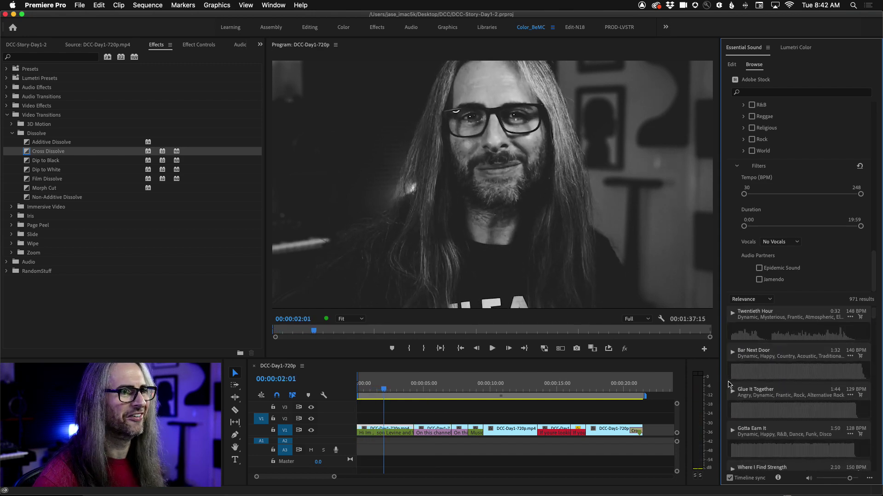
click(733, 391)
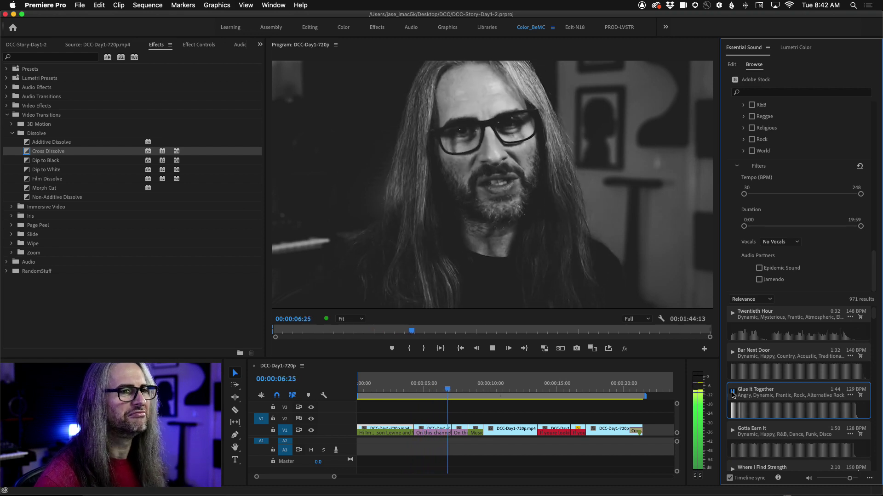
click(732, 392)
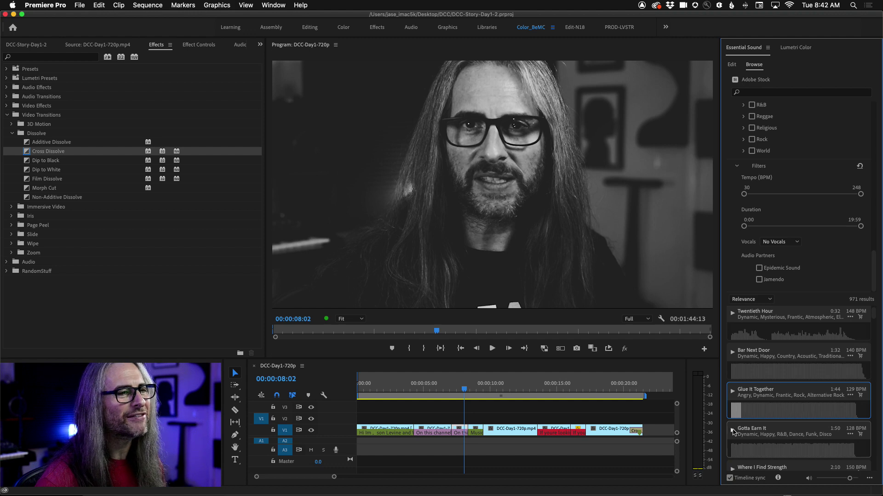
click(732, 431)
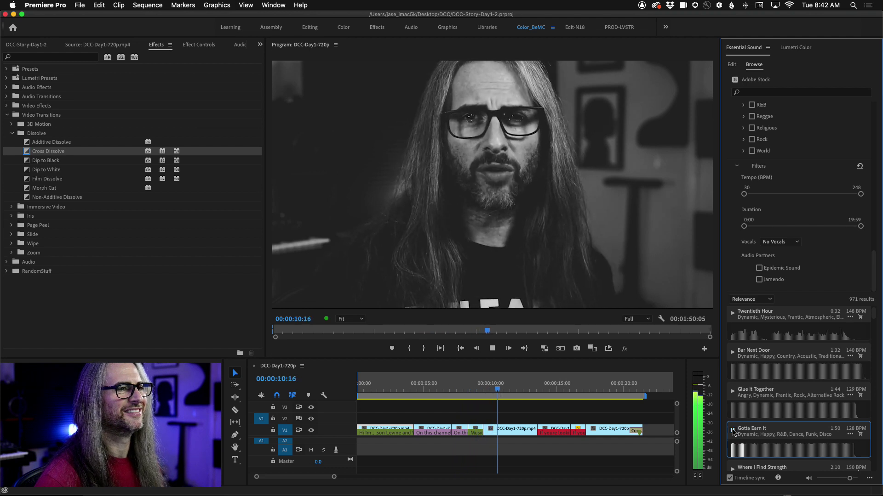
key(space)
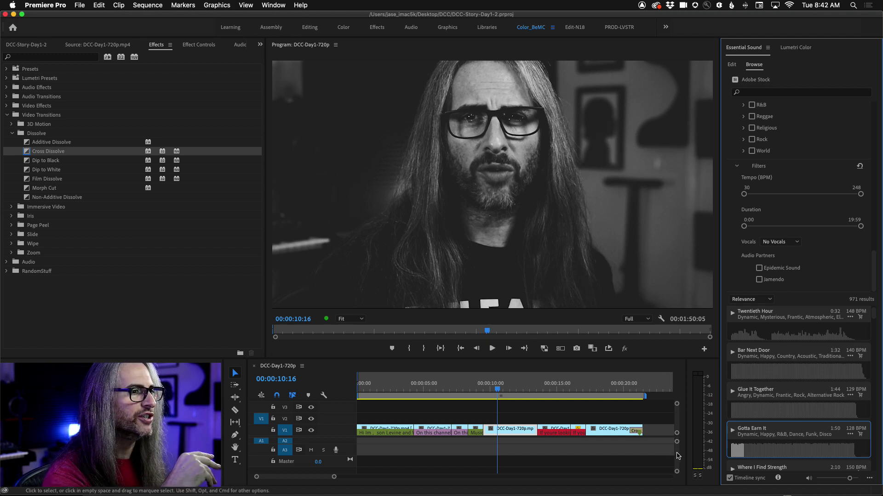
Step: Place the stock track Gotta Earn It on audio track A3 at the sequence start, and enlarge that track's height
scroll(679, 450, up, 1)
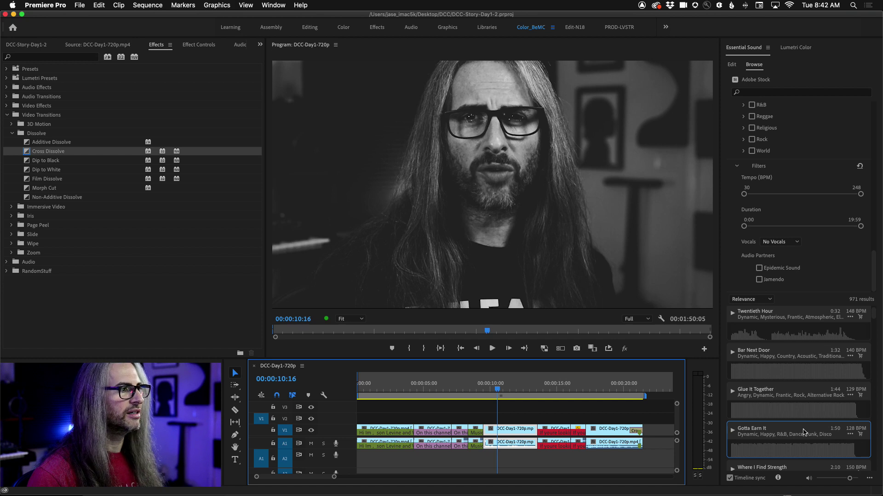
drag(804, 432, 347, 456)
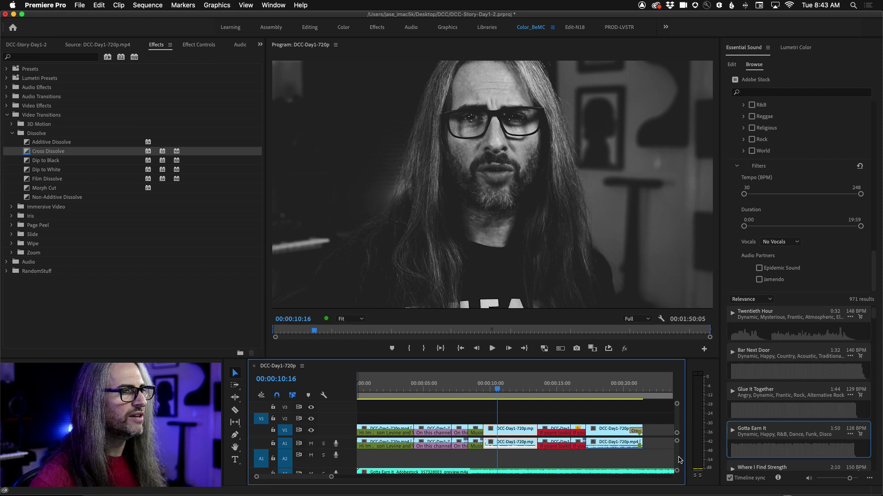
scroll(679, 460, down, 3)
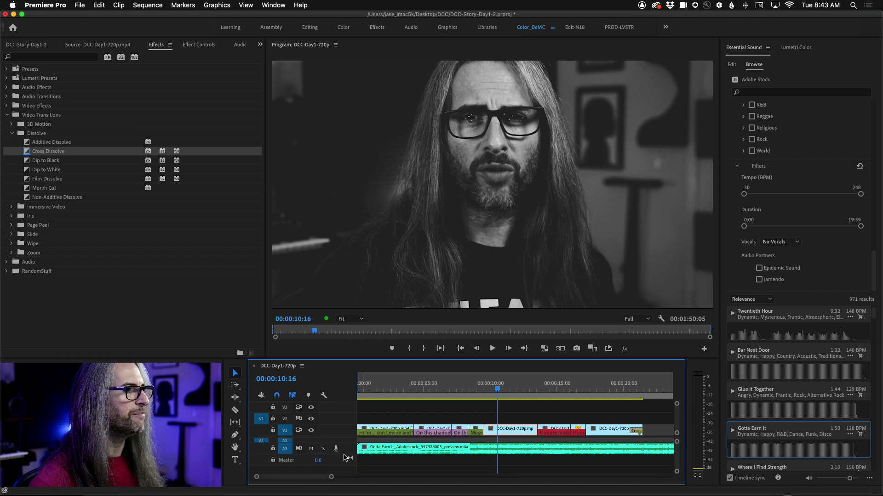
drag(343, 453, 346, 468)
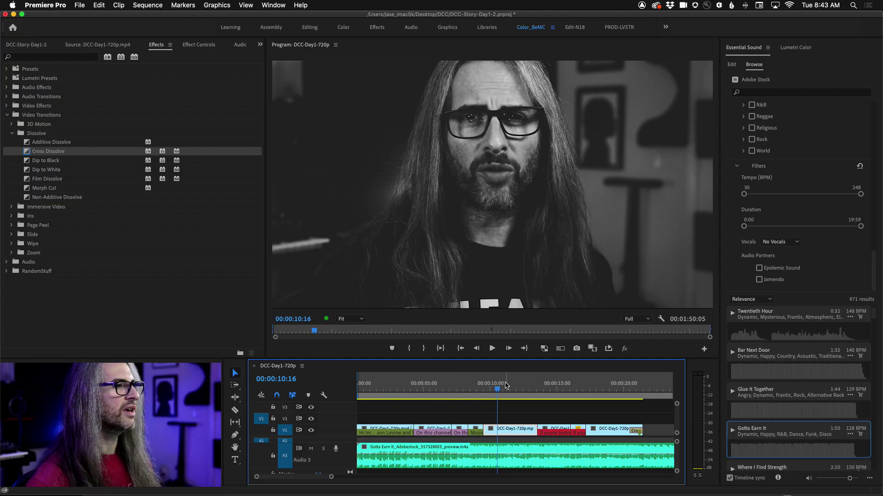
Step: Play the sequence from the start and lower the Audio 3 track volume to -18.1 dB in the Audio Track Mixer
key(Home)
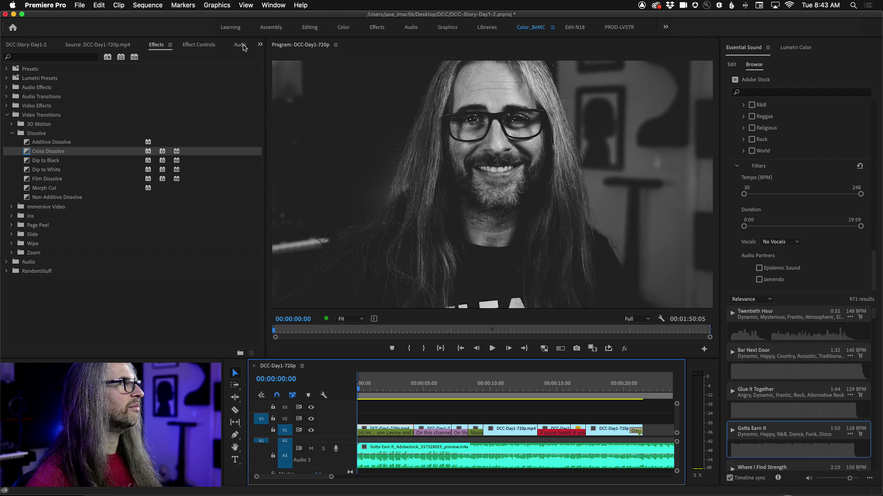
click(259, 46)
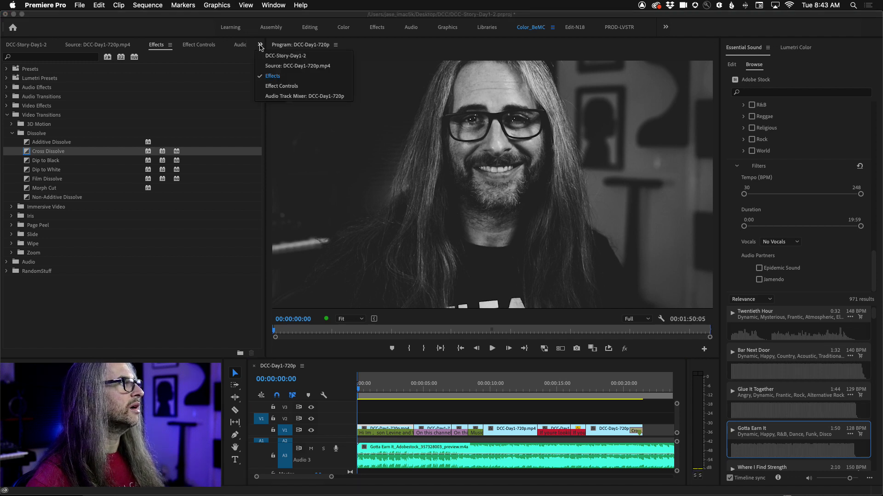
click(276, 96)
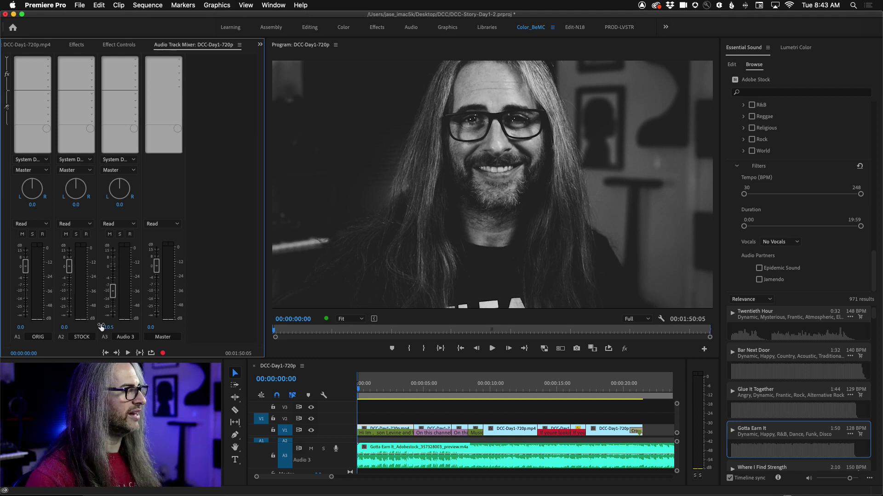
key(space)
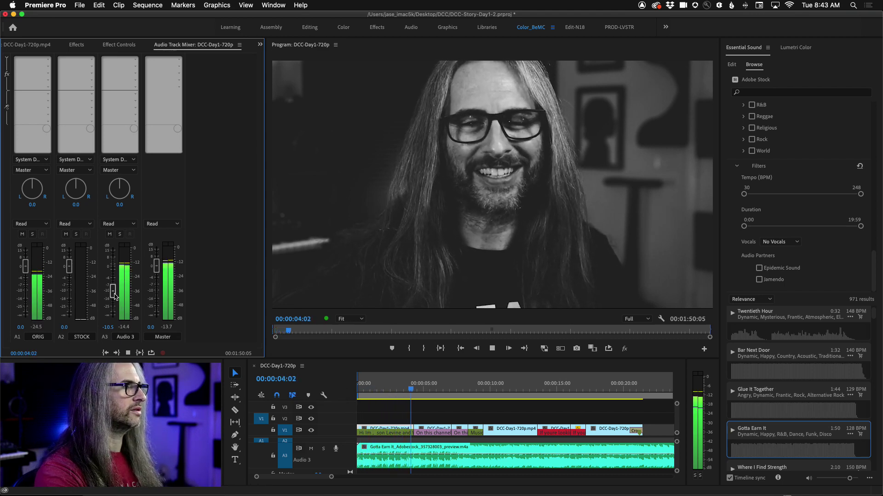
drag(114, 292, 116, 302)
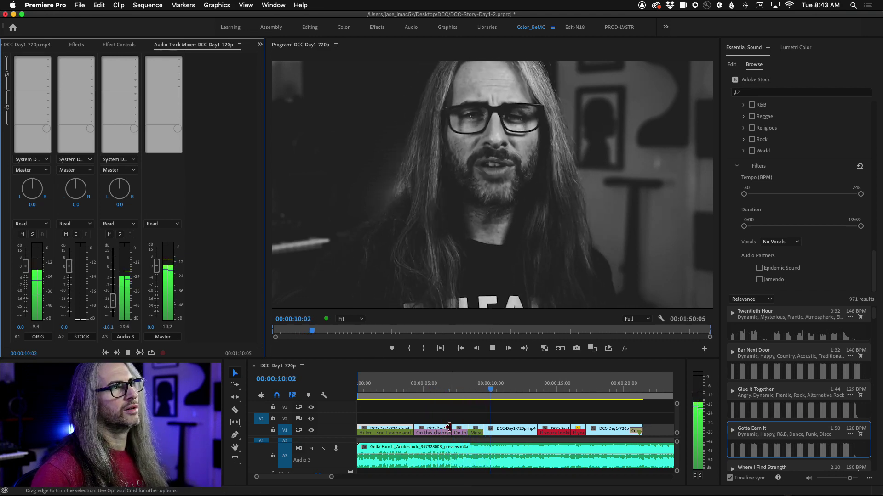
key(space)
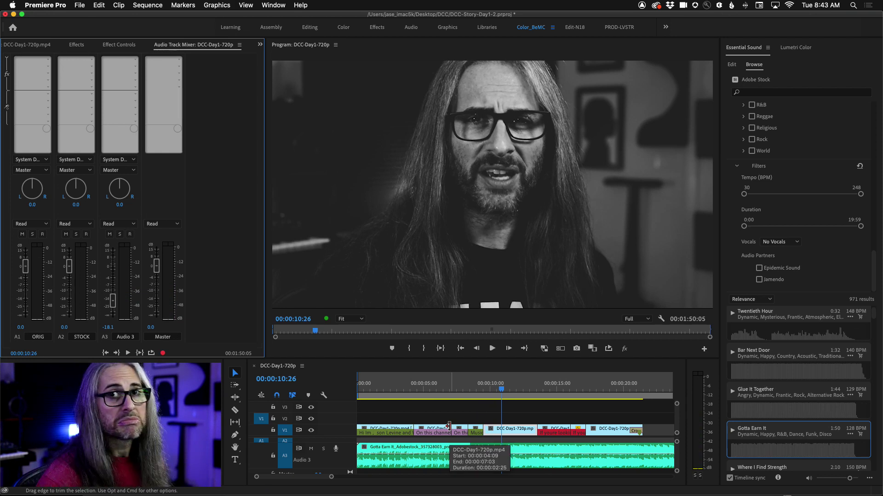
Step: Trim the end of the Gotta Earn It clip back to about the end of the video, and move the playhead to 00:00:21:14
key(backslash)
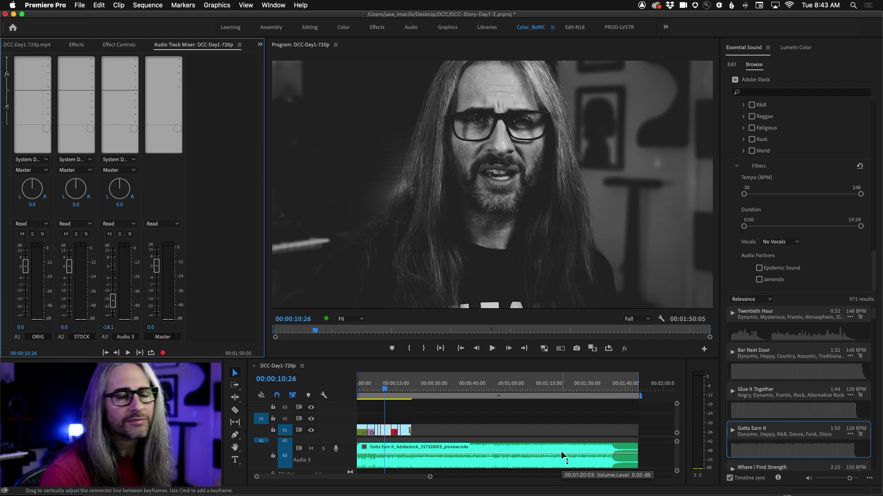
click(635, 449)
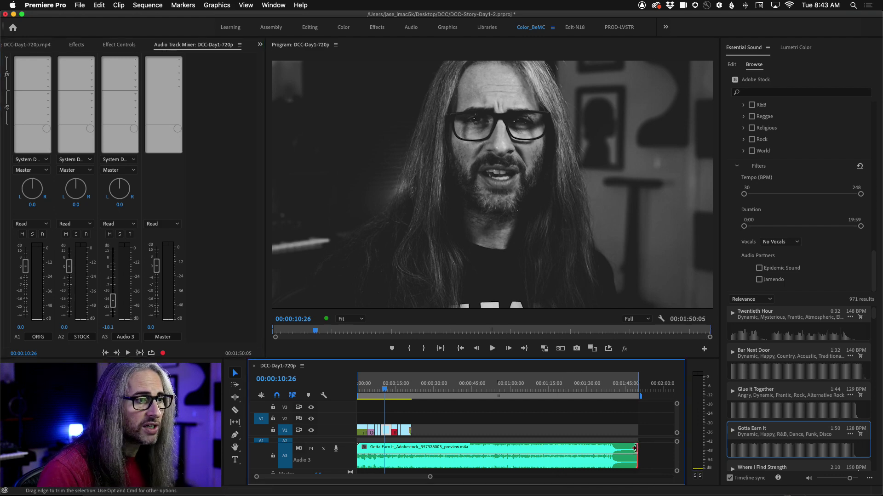
drag(635, 448, 408, 446)
click(407, 390)
key(space)
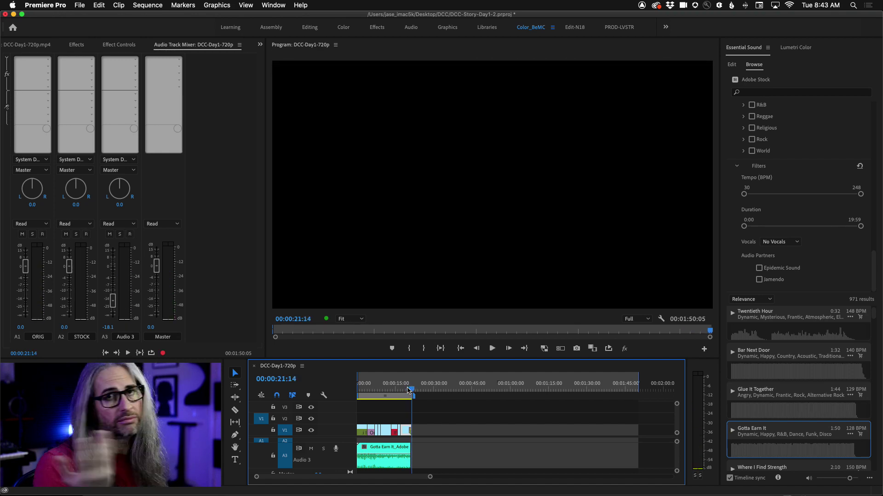
Step: Apply the Constant Power audio crossfade to the end of the Gotta Earn It clip on A3
click(111, 45)
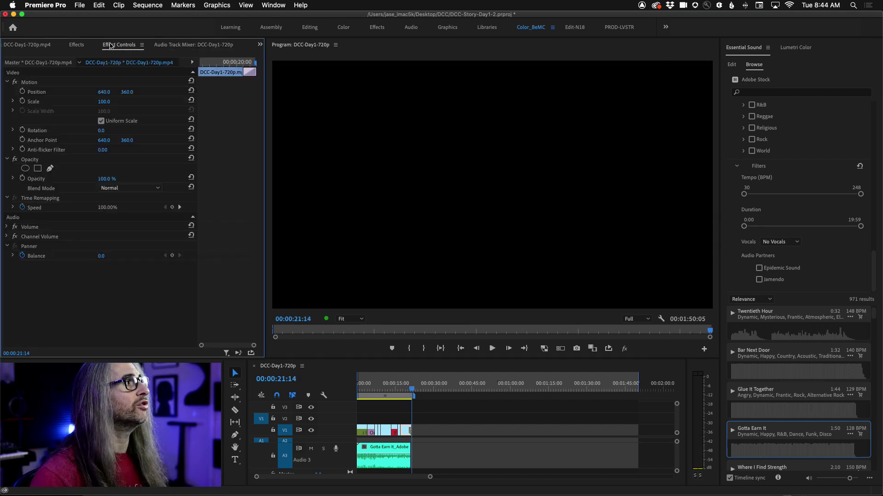
click(76, 45)
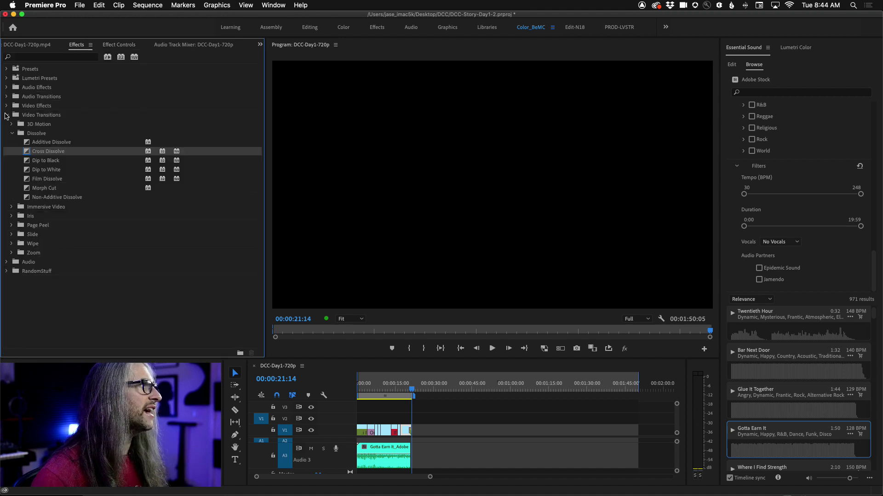
click(6, 115)
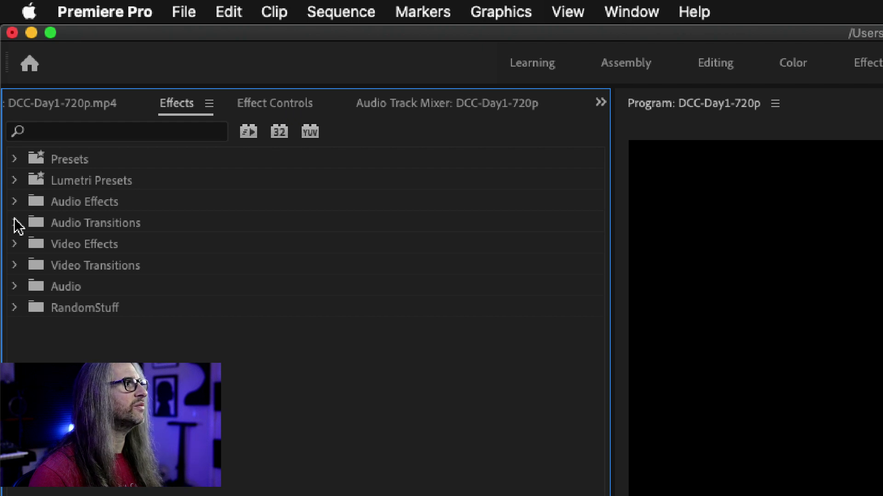
click(14, 224)
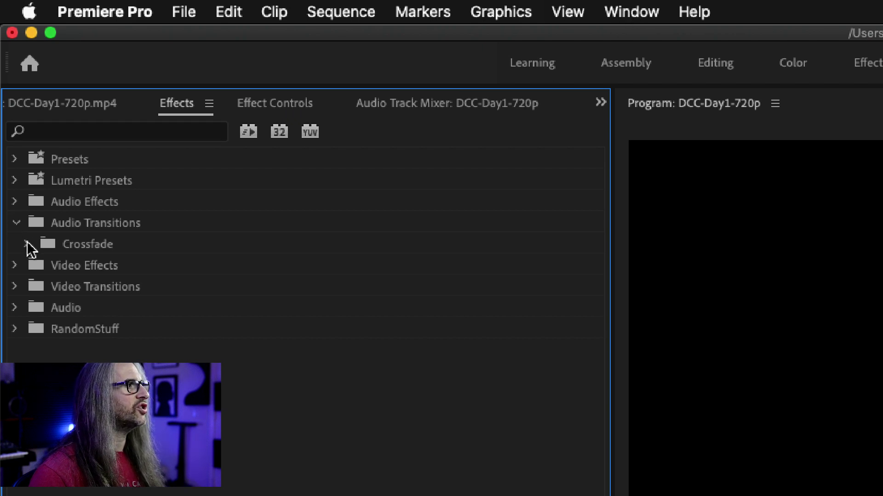
click(27, 244)
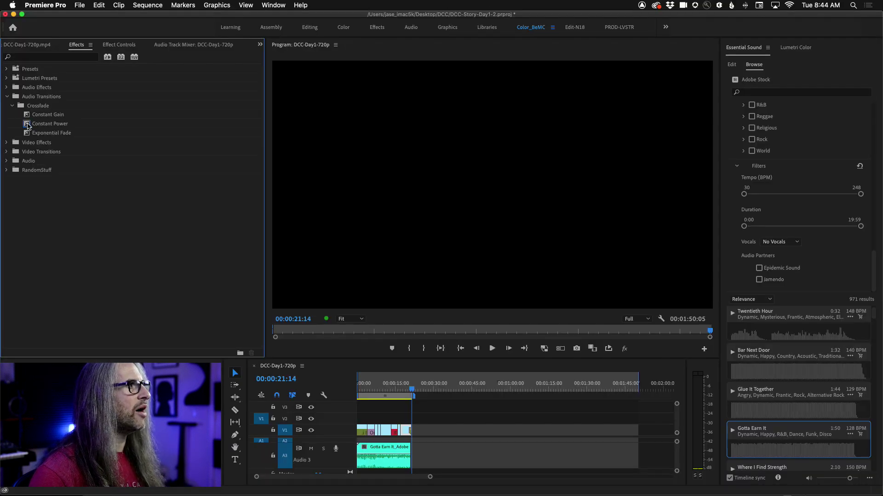
drag(27, 125, 88, 151)
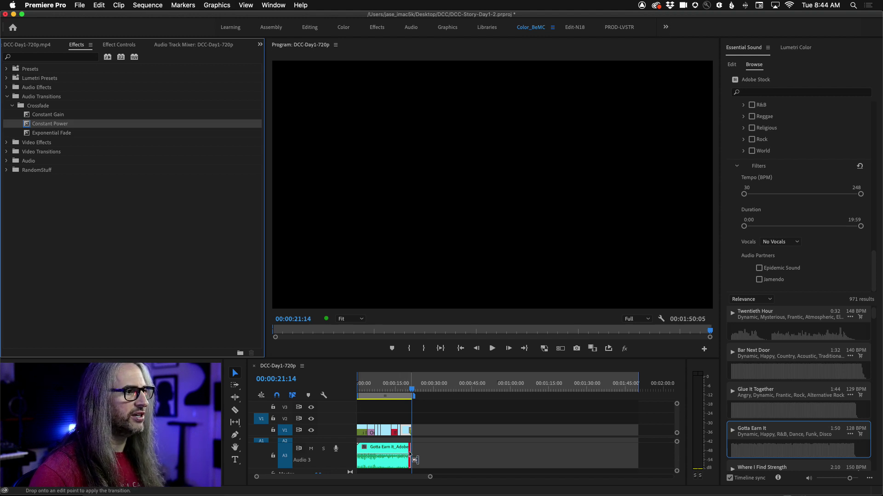
drag(410, 454, 410, 454)
Step: Lengthen the Constant Power fade at the music's end to about 1.75 seconds, and play the sequence from its start
scroll(410, 393, right, 1)
key(equal)
key(equal)
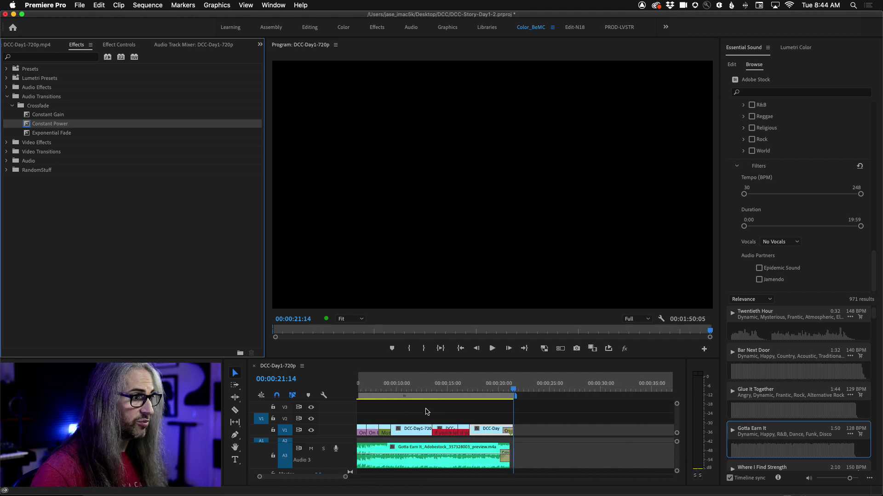
key(equal)
key(equal)
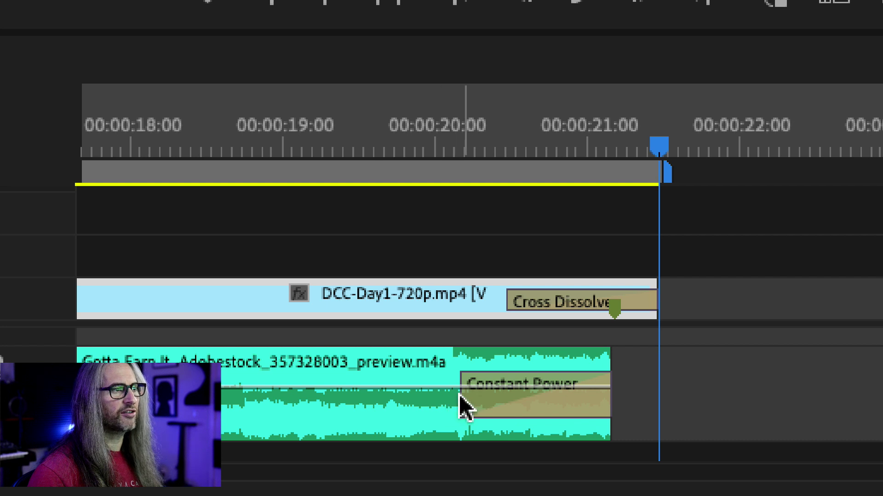
drag(462, 398, 459, 398)
drag(384, 394, 351, 396)
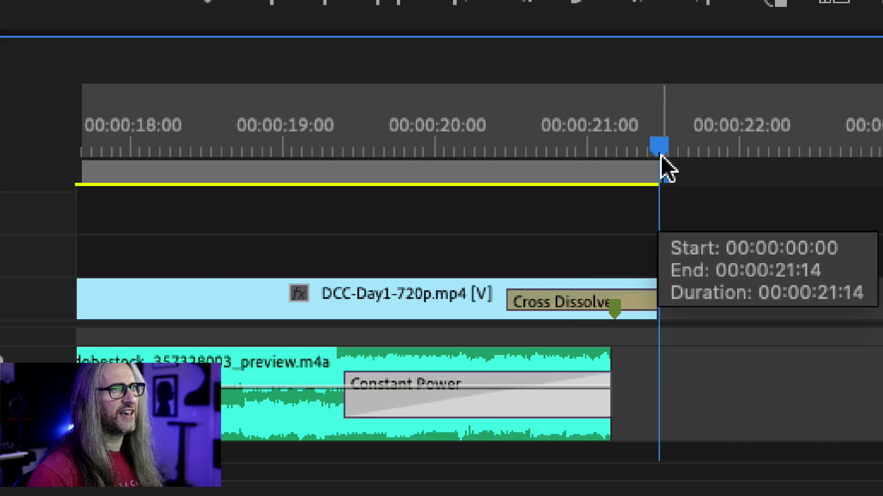
drag(667, 166, 201, 199)
key(space)
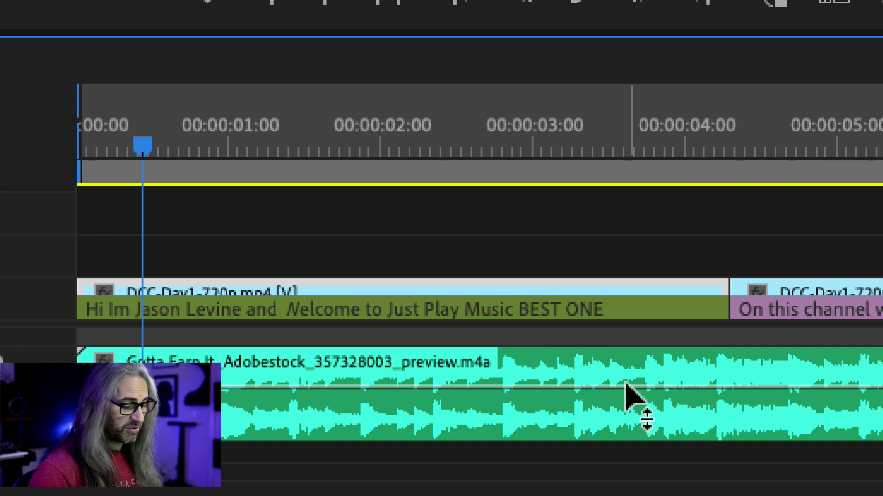
Step: Extend the Gotta Earn It clip's end to about 00:00:22:07, past the end of the video, and play the ending from 00:00:20:05
key(j)
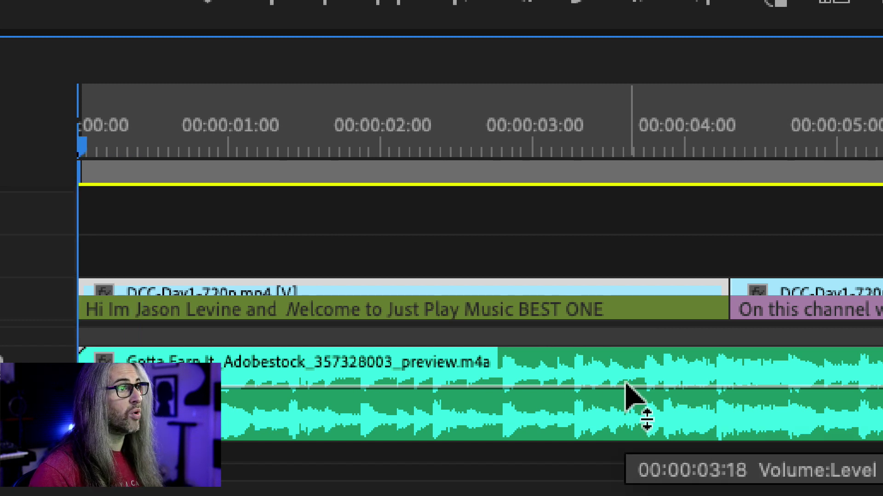
key(backslash)
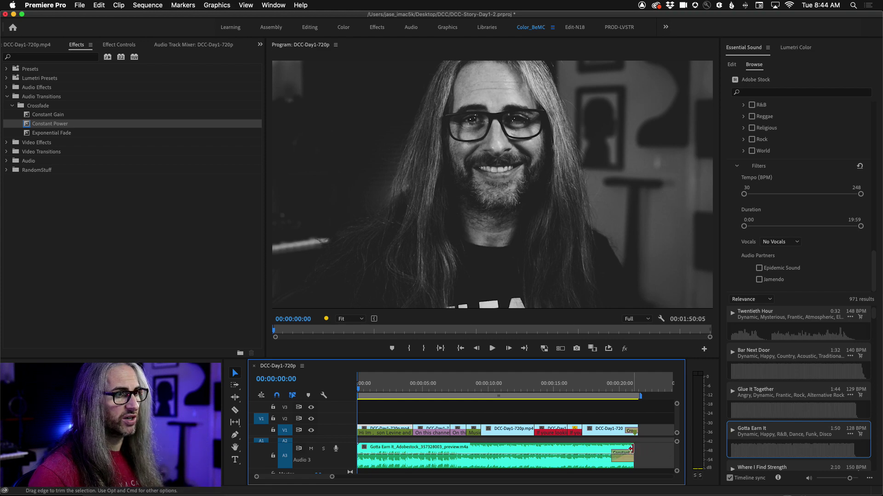
drag(633, 451, 645, 450)
click(622, 390)
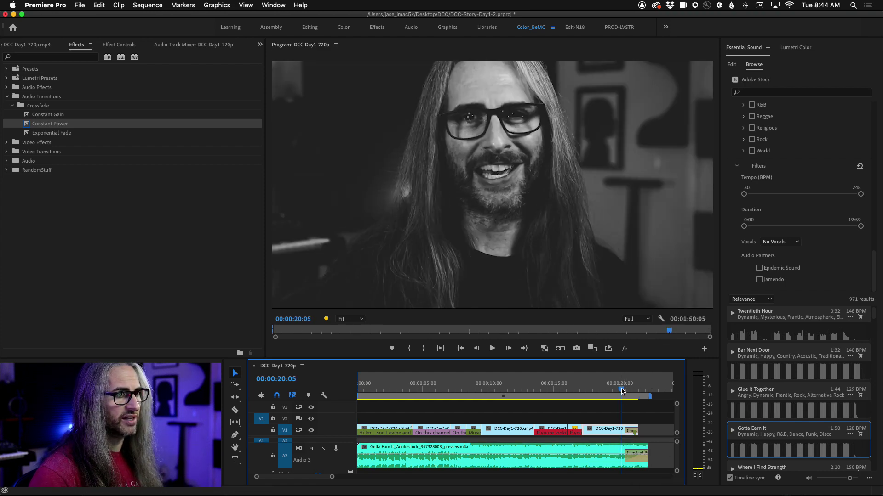
key(space)
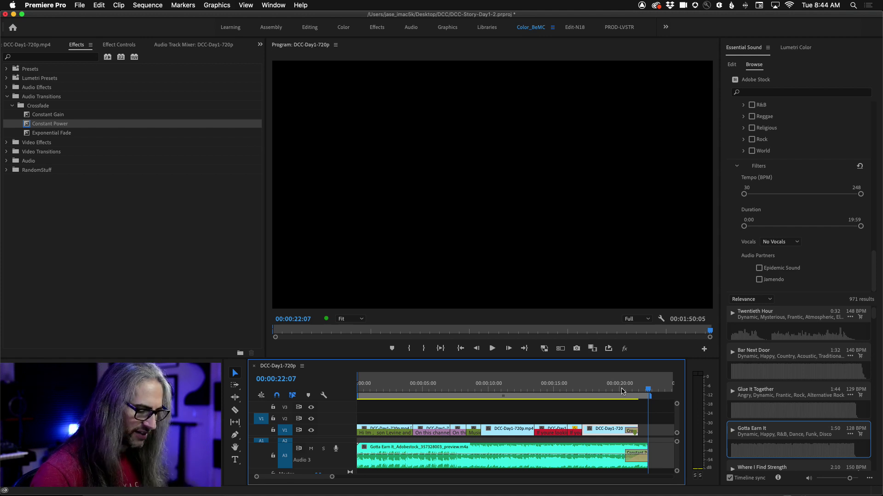
Step: Remove the Constant Power fade from the Gotta Earn It clip and extend the clip to its full length at 00:01:50:05
click(641, 454)
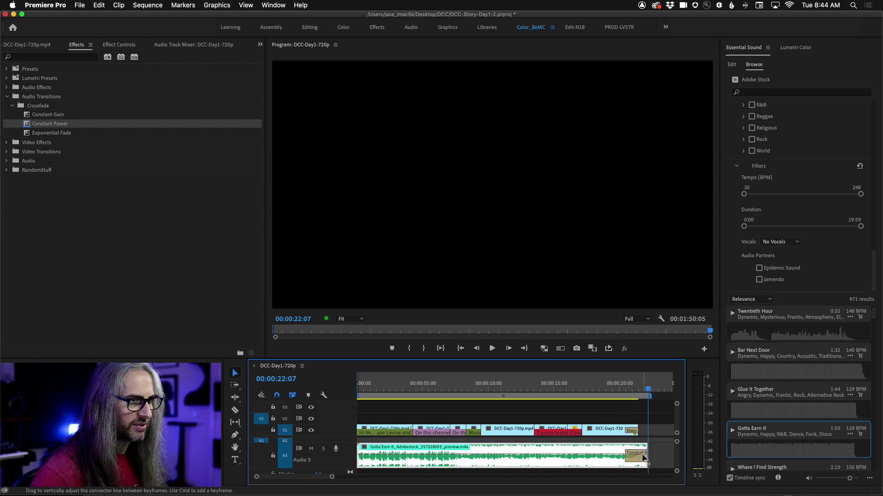
click(640, 457)
key(Delete)
scroll(640, 457, down, 1)
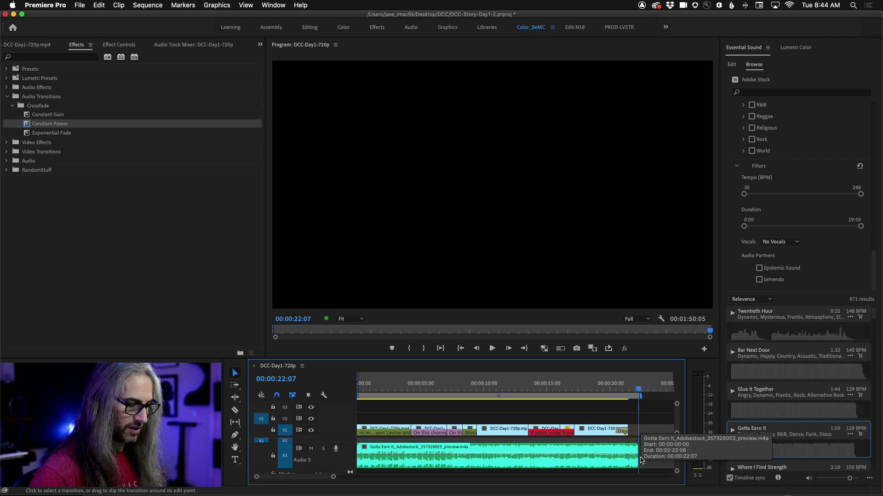
drag(633, 458, 880, 470)
key(backslash)
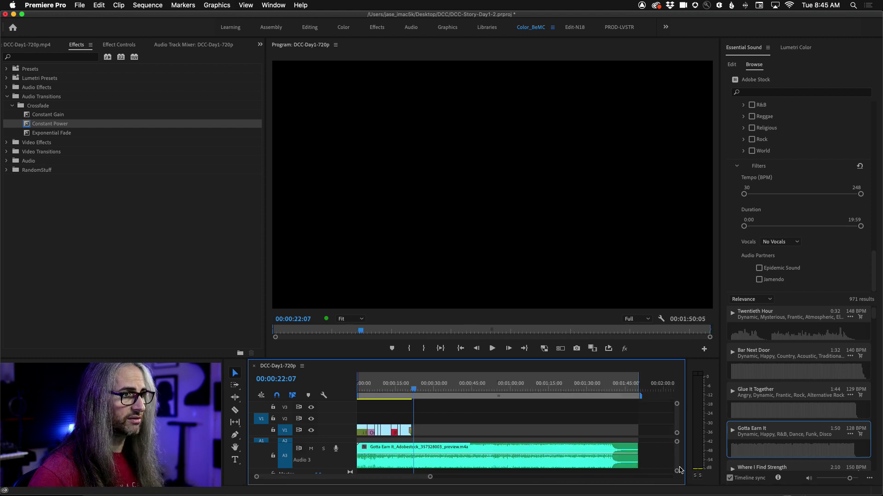
Step: Play the last part of the full-length music clip, and return the playhead to the start of the sequence
click(606, 389)
key(space)
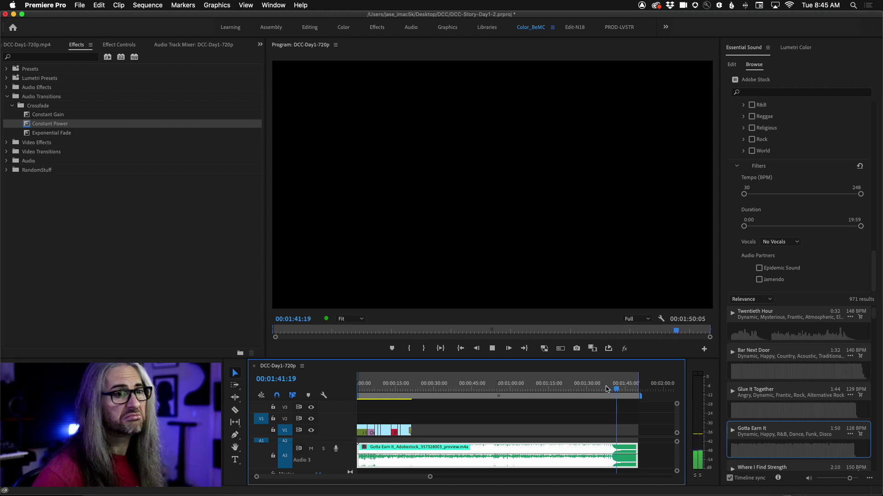
key(space)
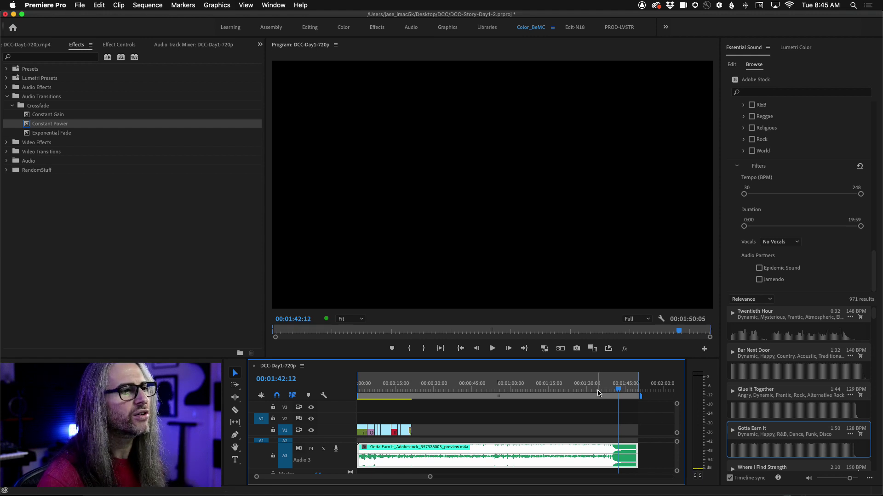
drag(596, 389, 591, 390)
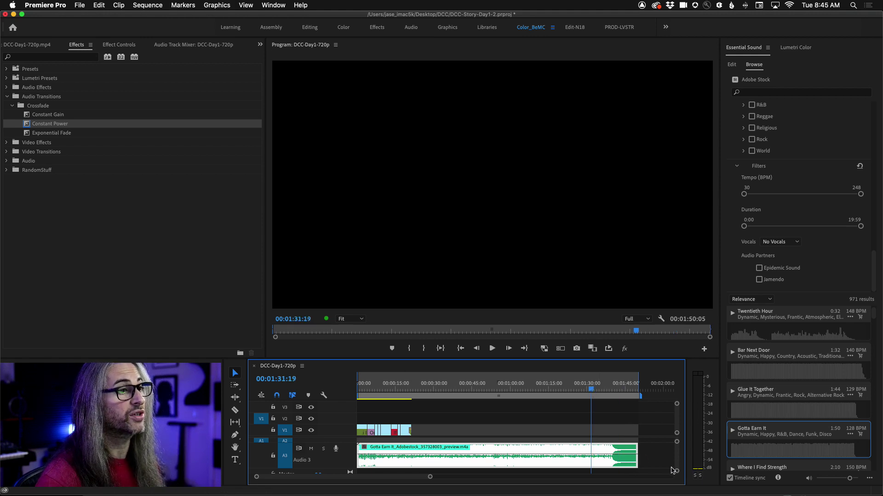
click(383, 389)
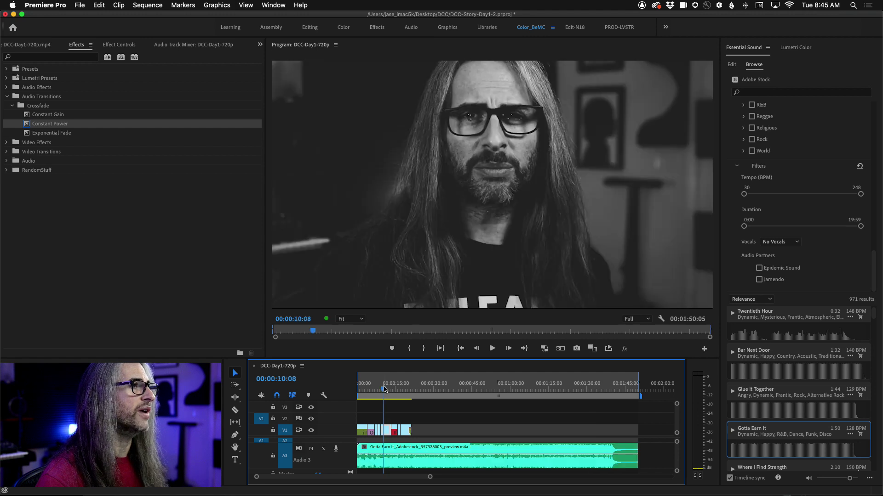
key(Home)
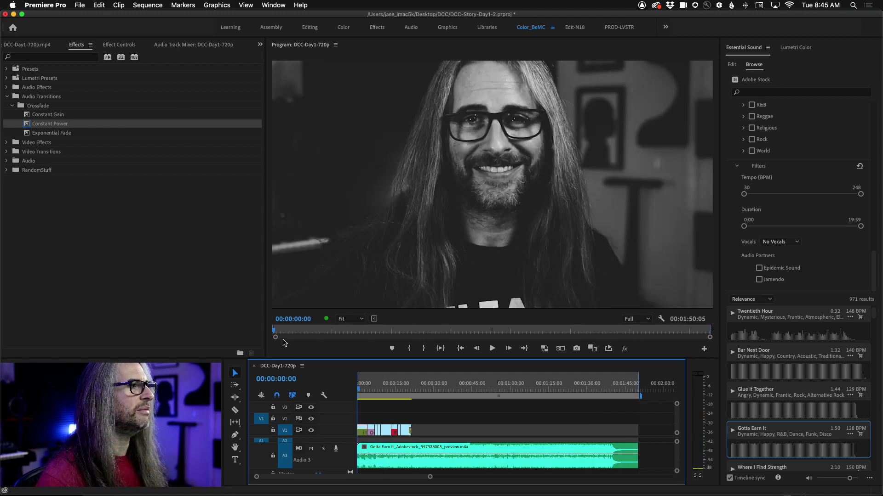
Step: Send the entire DCC-Day1-720p sequence to Adobe Audition with video through Dynamic Link, 1.00 second audio handles, and pan and volume information
click(99, 5)
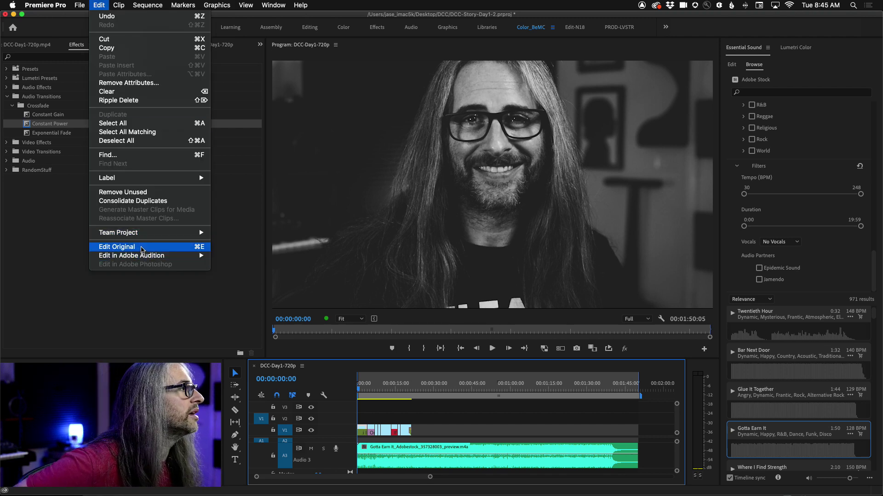
mouse_move(143, 256)
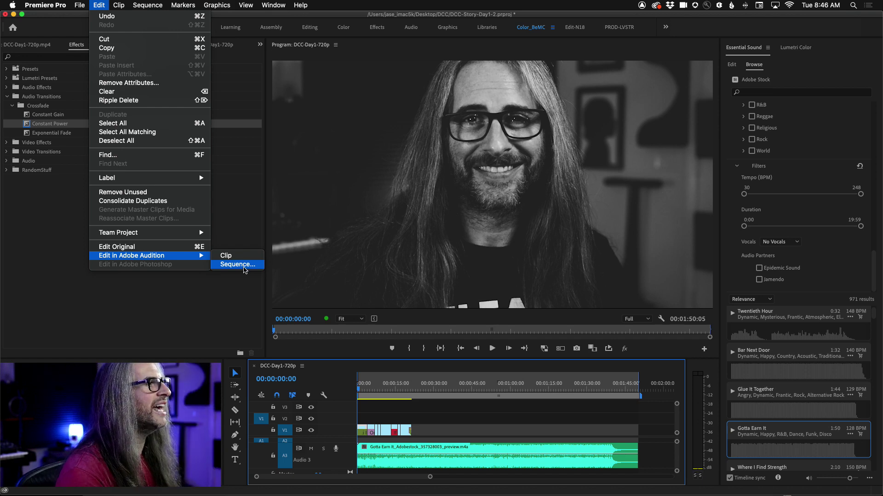
click(245, 269)
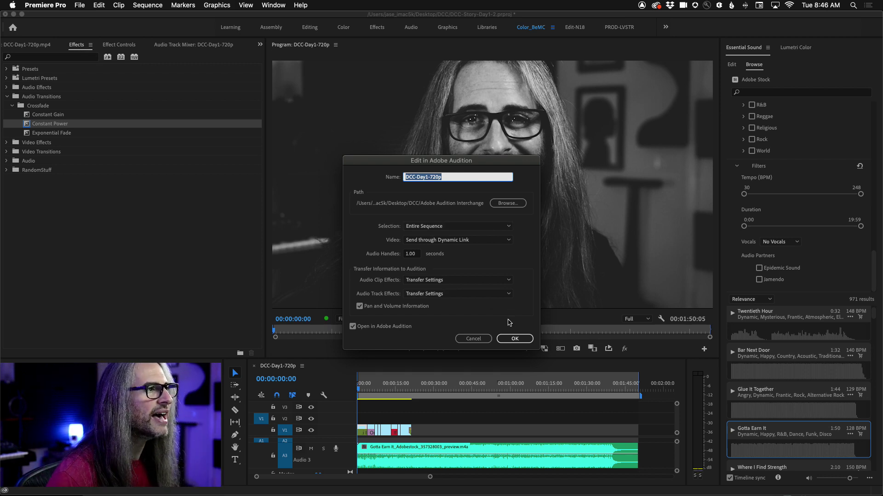
click(514, 338)
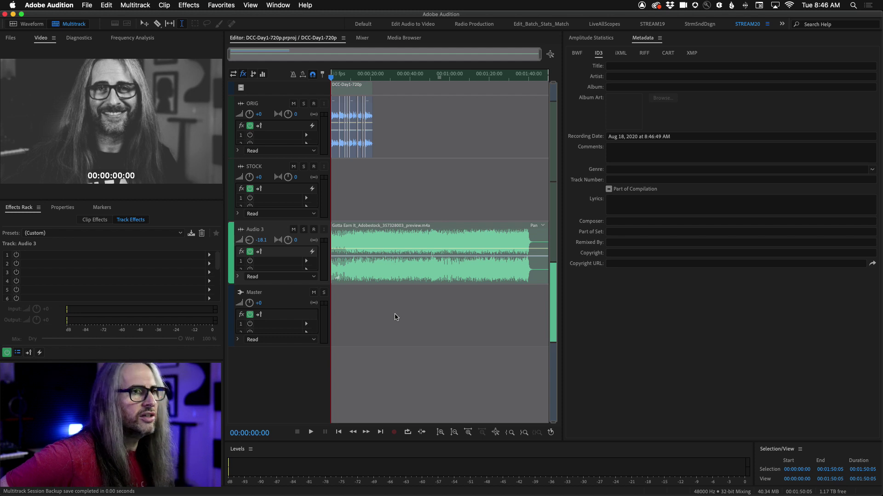
Step: Switch back to Premiere Pro and view the options for adding or saving the Twentieth Hour stock track, leaving them unused
key(super+Tab)
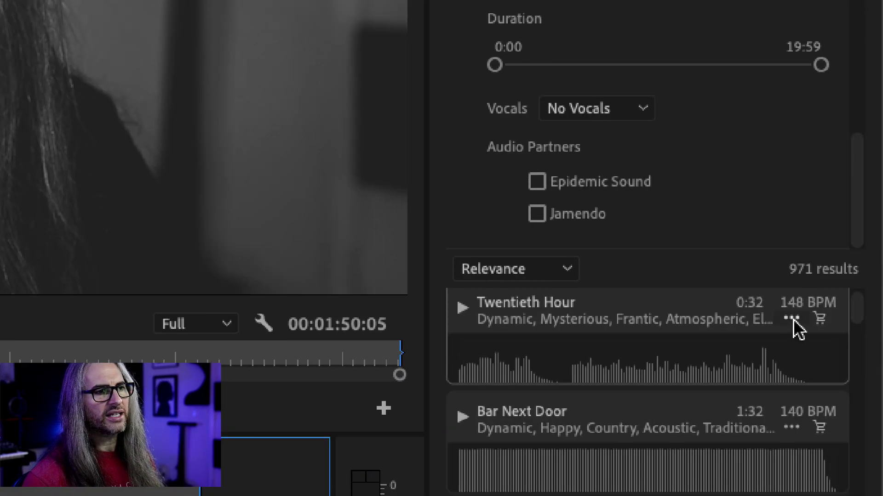
click(795, 321)
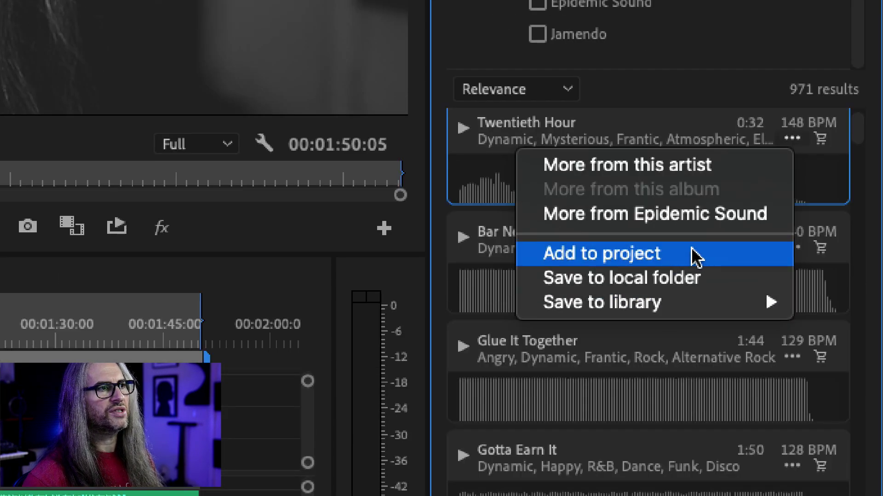
mouse_move(706, 307)
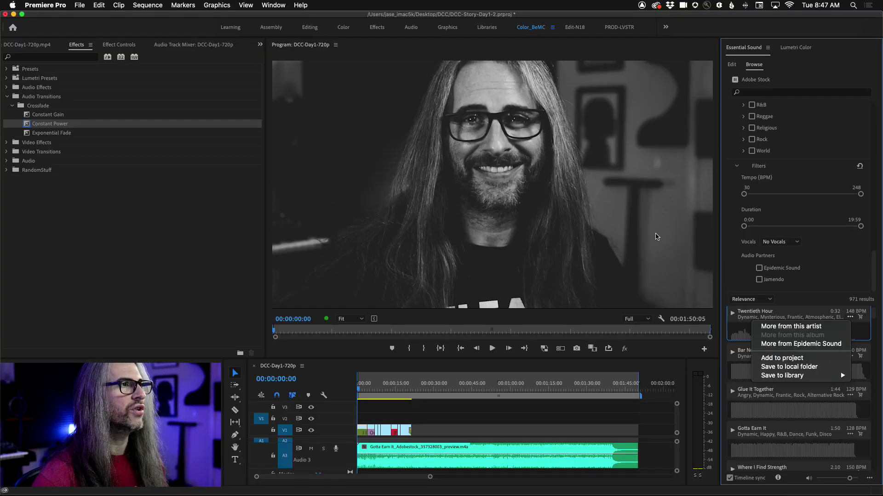
click(301, 5)
click(301, 4)
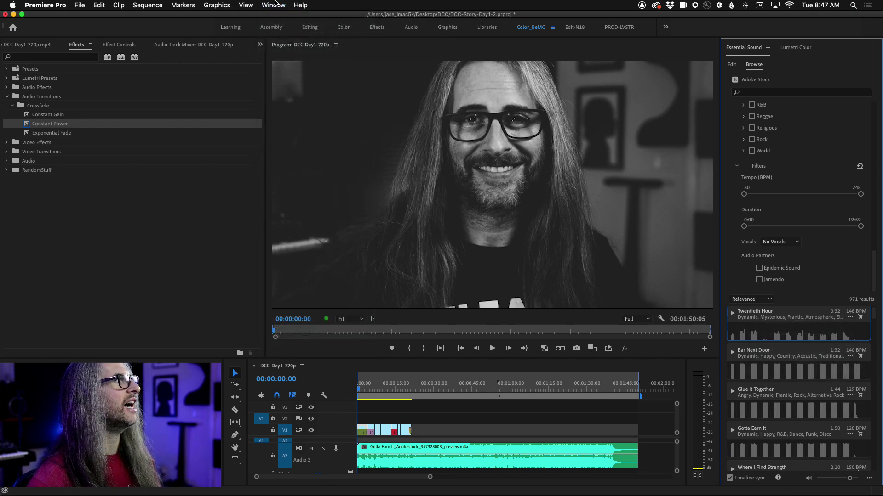
Step: Show the Libraries panel, collapse its Videos and Looks groups, and examine the saved Gotta Earn It item in the Audio group
click(273, 4)
click(281, 214)
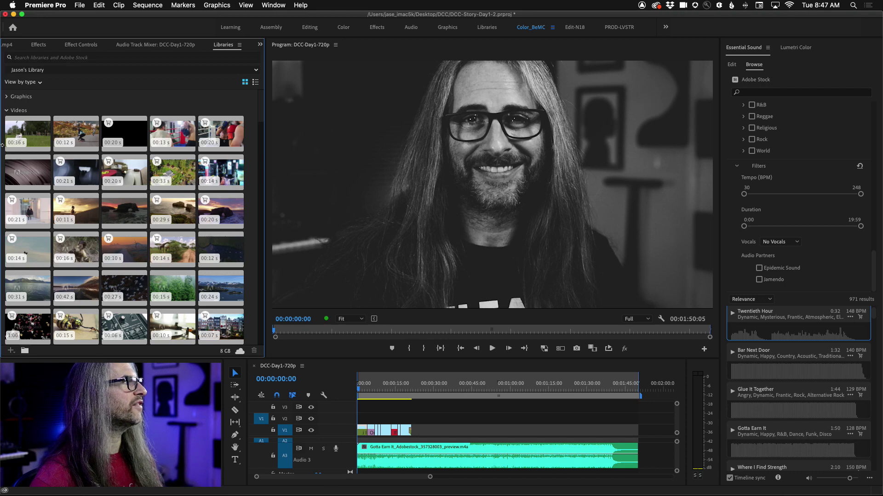
click(7, 114)
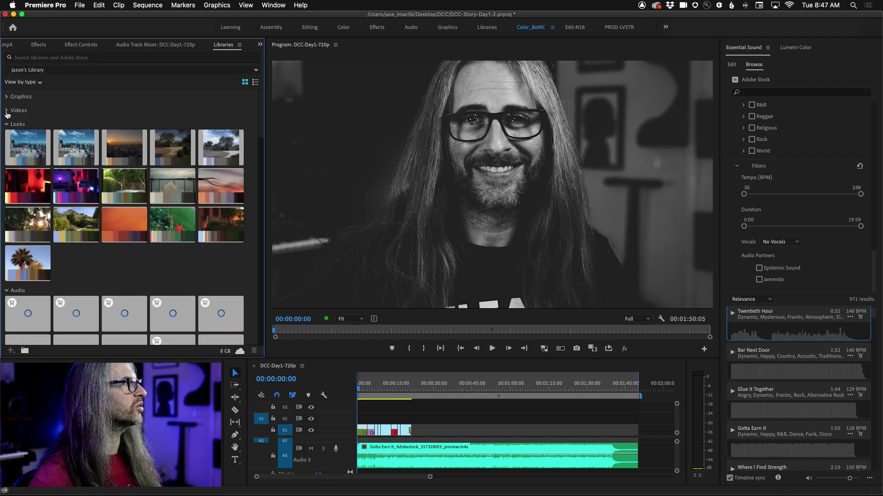
click(7, 124)
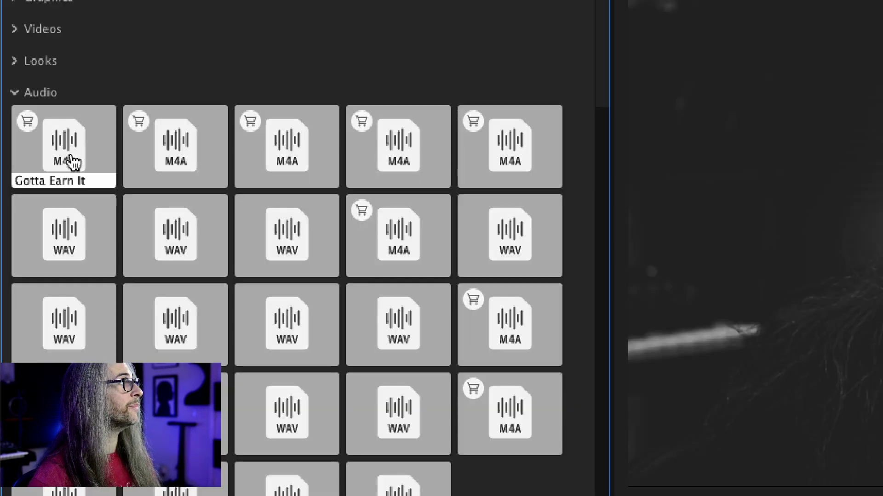
mouse_move(70, 190)
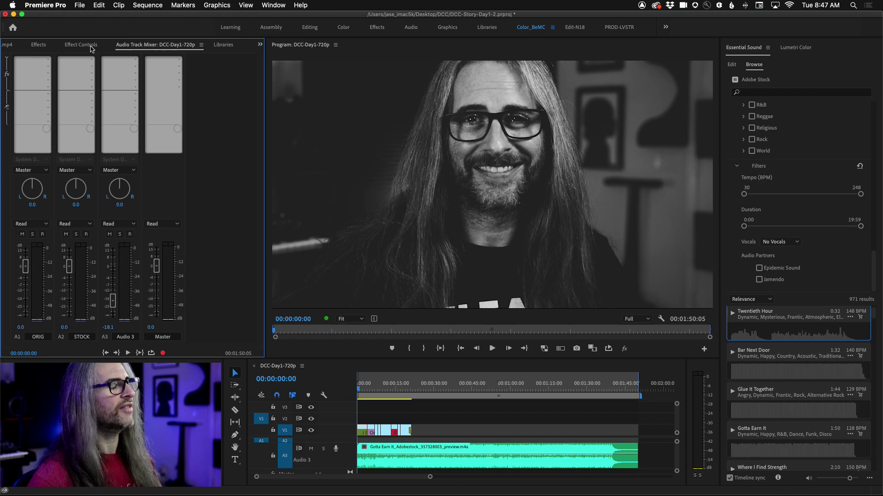
Step: Switch to Adobe Audition and play the transferred multitrack session from its start to about 00:00:04:03
key(super+Tab)
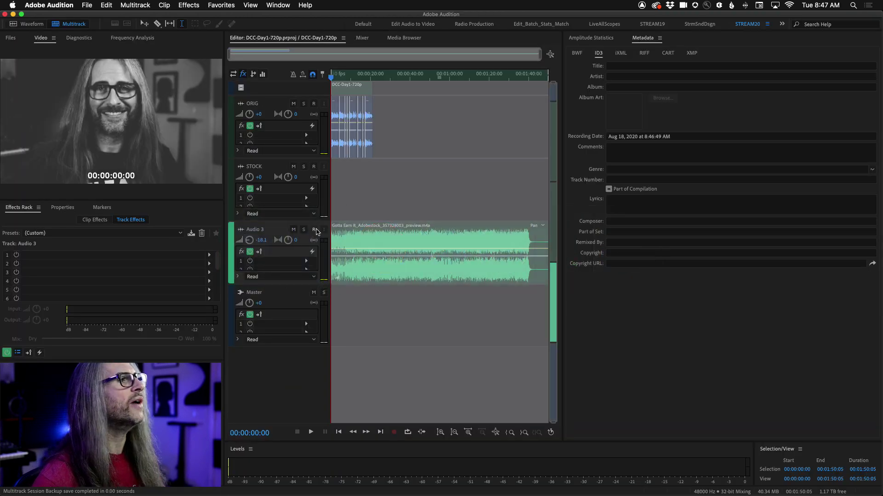
click(450, 337)
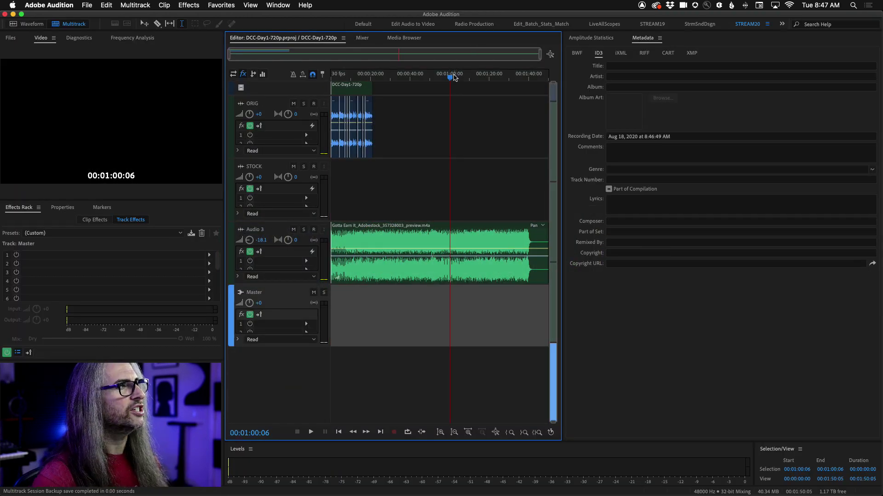
drag(450, 76, 297, 77)
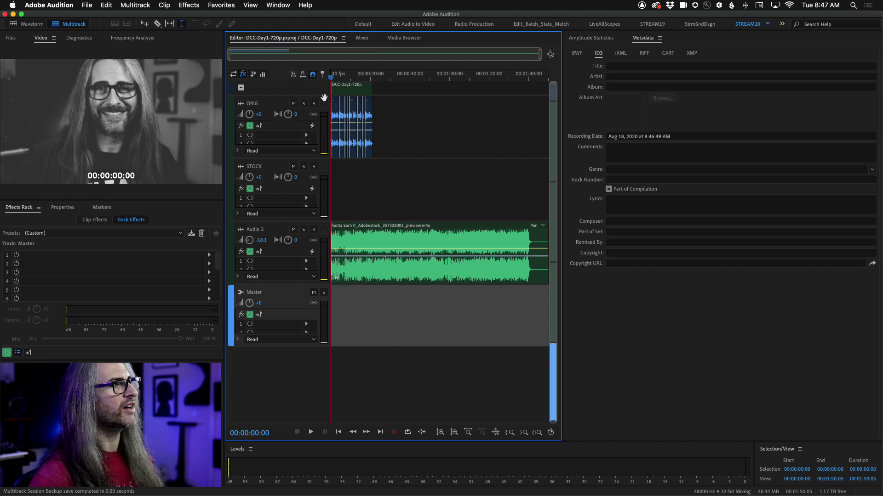
key(space)
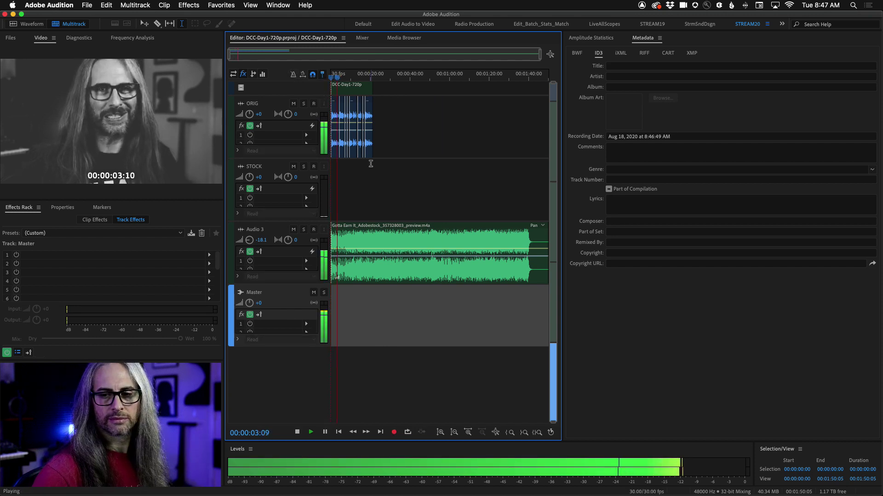
key(space)
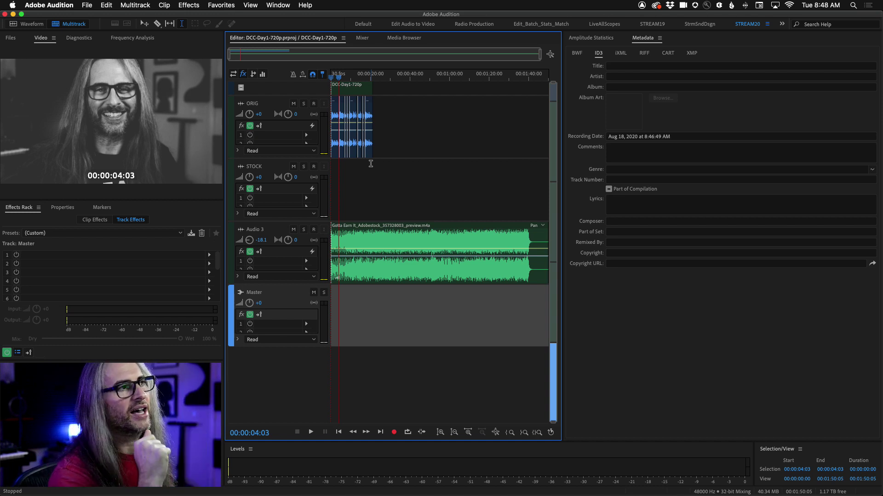
Step: Close the Metadata and Amplitude Statistics panels to give the multitrack editor more room
click(660, 37)
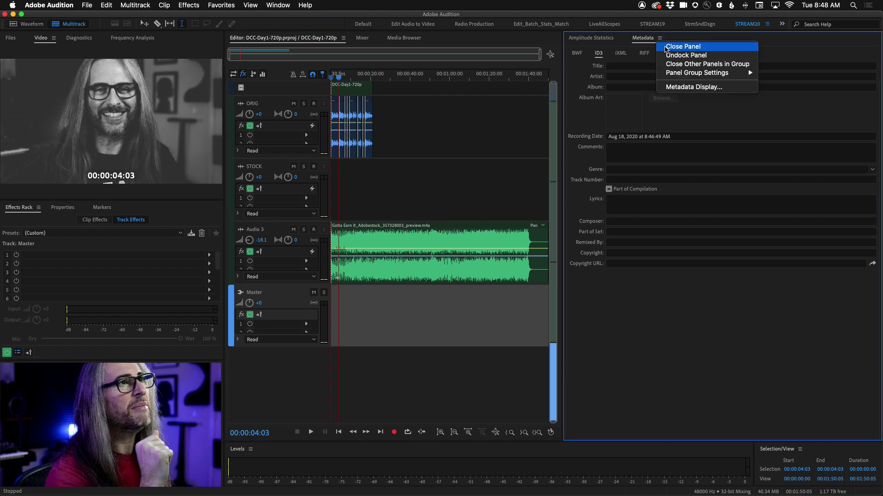
click(669, 44)
click(620, 38)
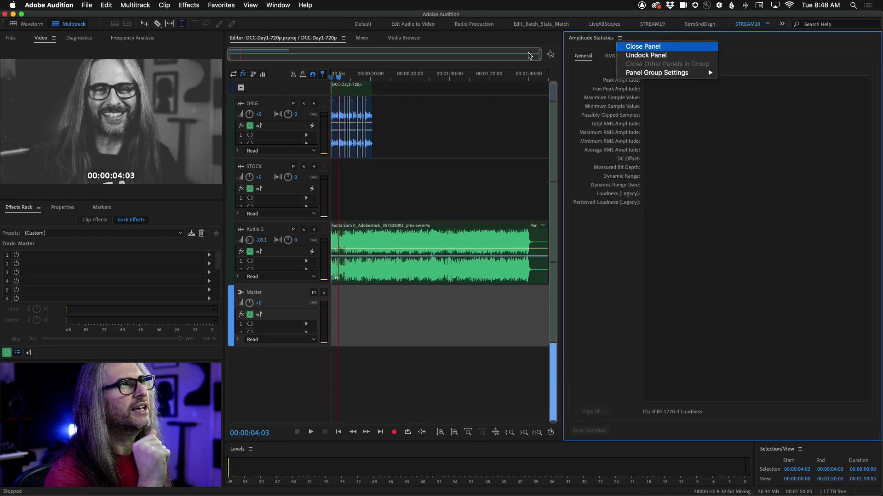
click(632, 46)
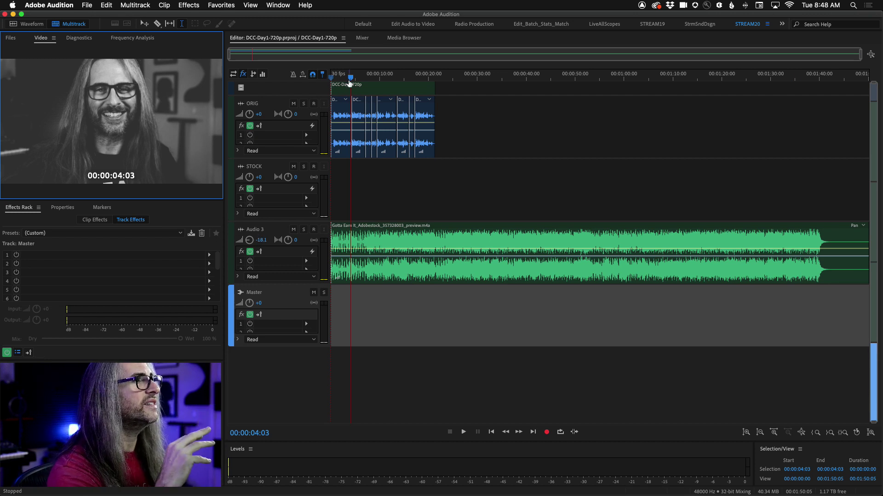
Step: Select the Gotta Earn It clip on the Audio 3 track, show its Properties, and enable Remix
drag(350, 77, 248, 72)
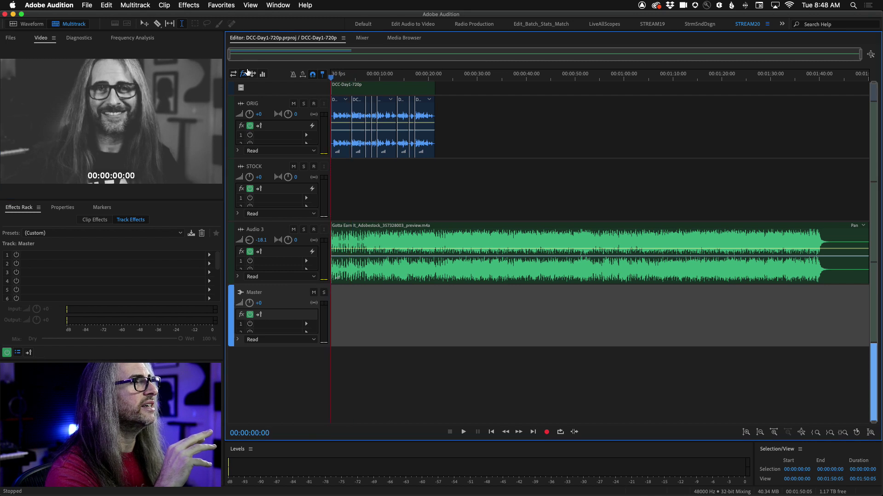
click(452, 238)
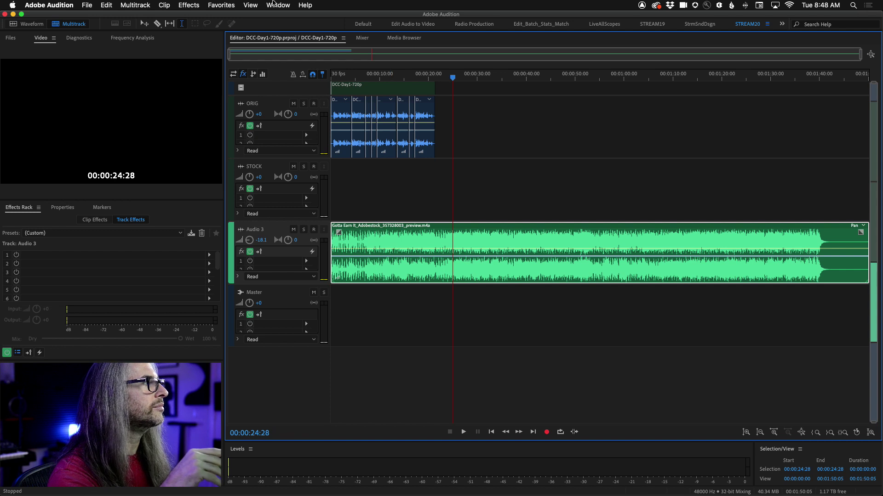
click(271, 5)
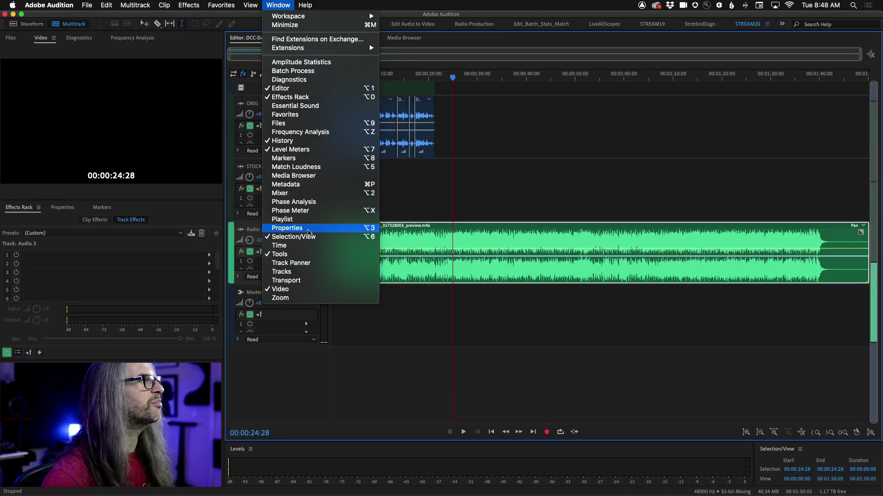
click(308, 233)
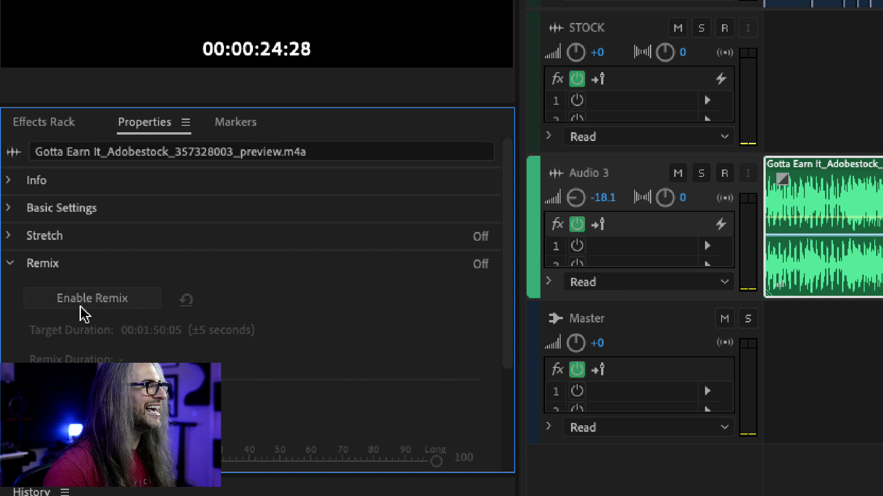
click(8, 261)
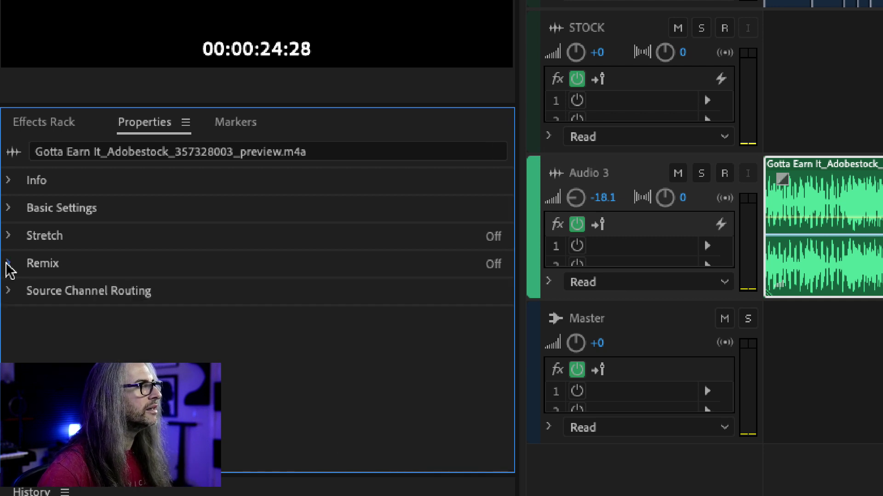
click(8, 265)
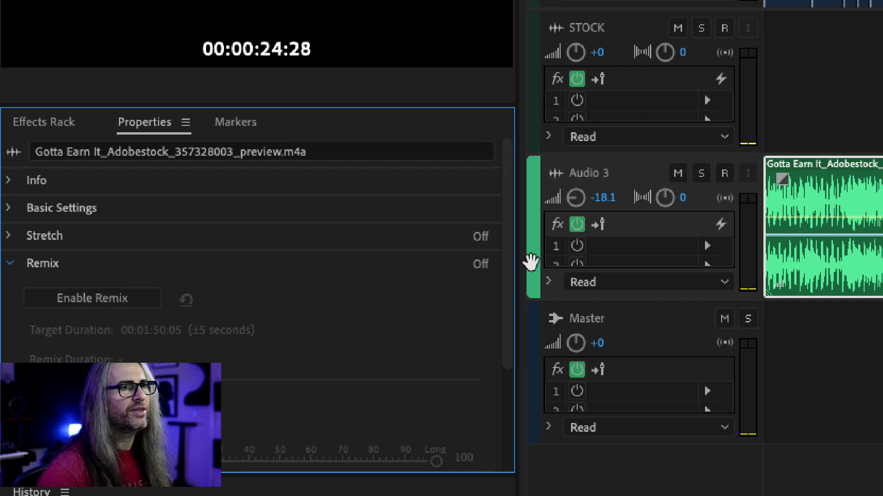
click(89, 302)
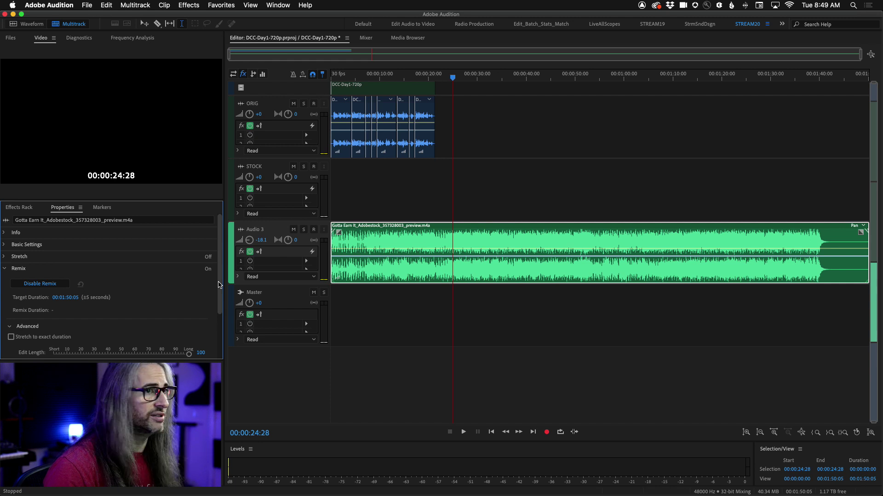
Step: Raise the Minimum Loop in the advanced Remix settings to 64 beats and set it back to 8 beats
scroll(219, 284, down, 5)
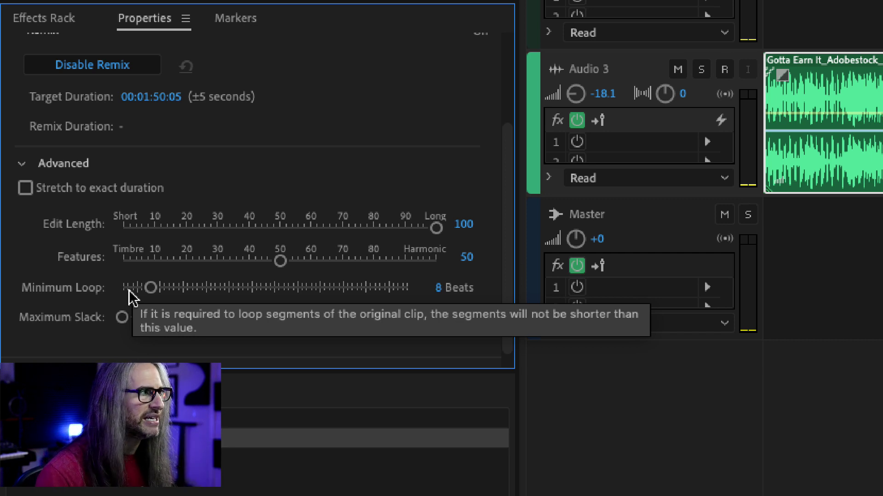
drag(151, 288, 416, 294)
click(437, 289)
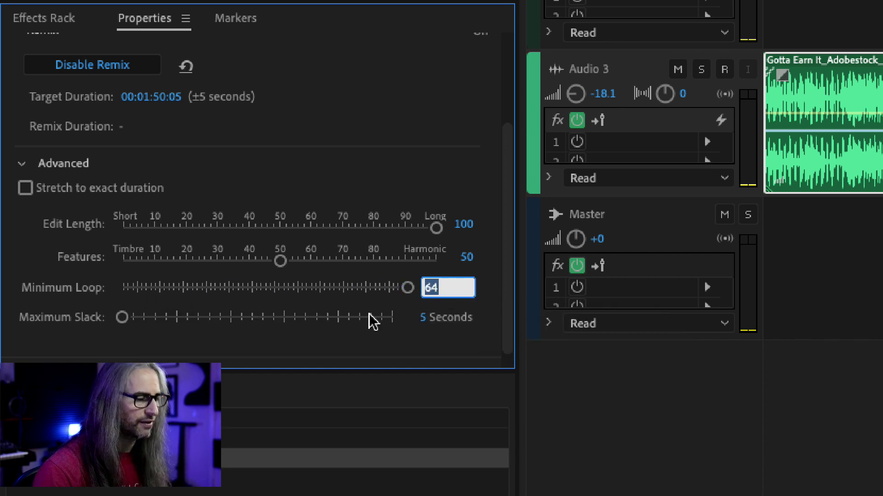
text(8)
key(Return)
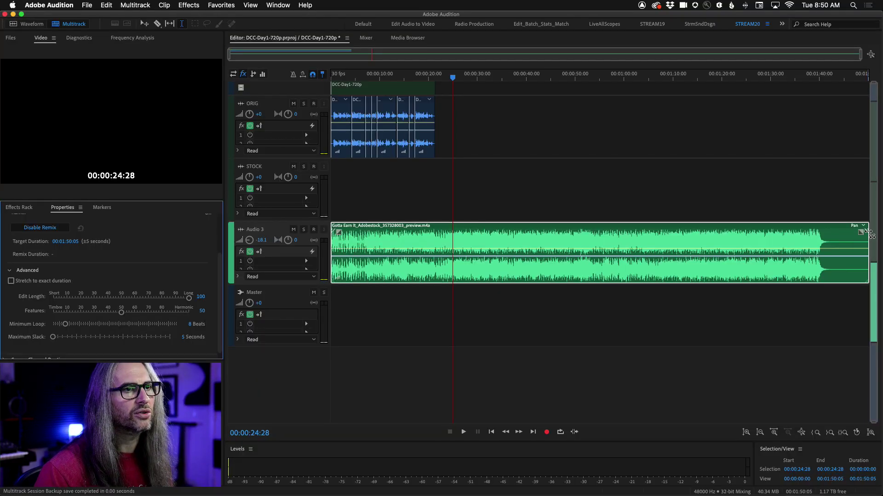
Step: Shorten the remixed music clip to a target duration of 00:00:21:13 and play the session from near its start to about 00:00:16:26
drag(868, 232, 434, 232)
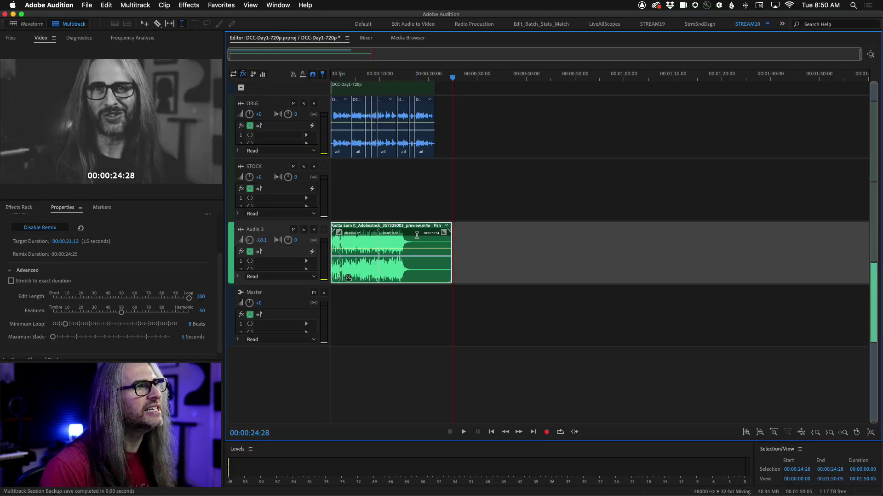
drag(453, 80, 420, 78)
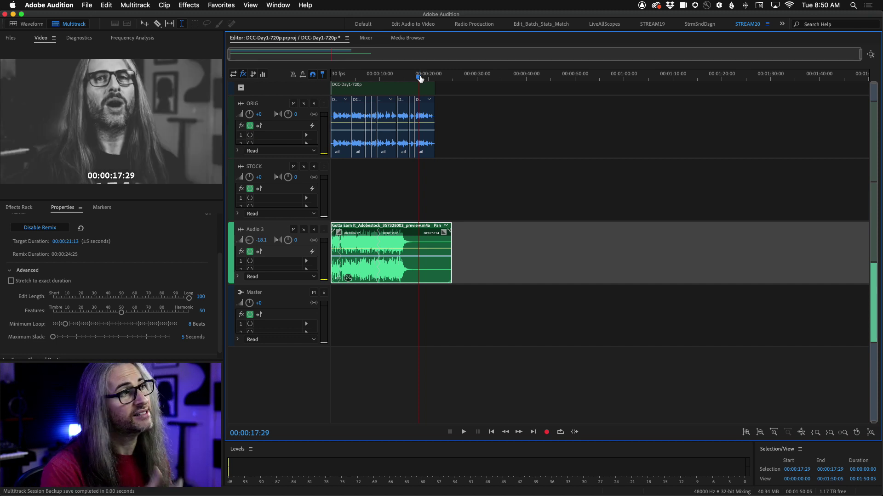
drag(421, 78, 332, 73)
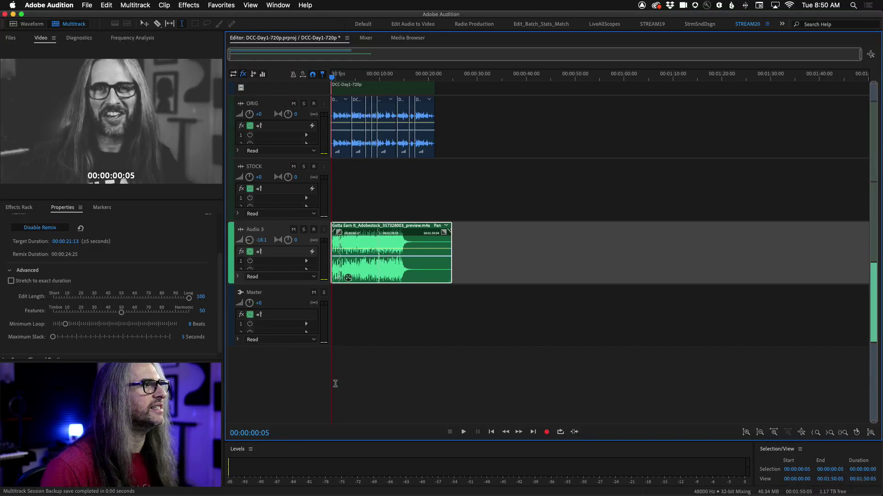
key(space)
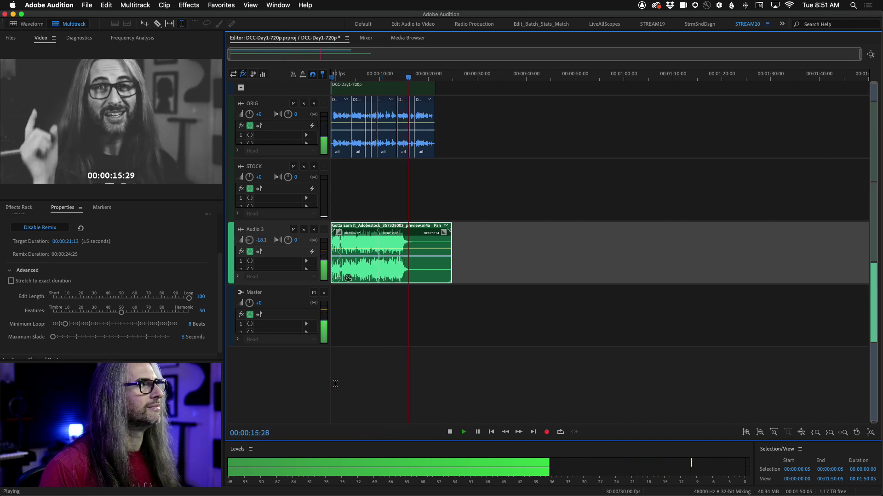
key(space)
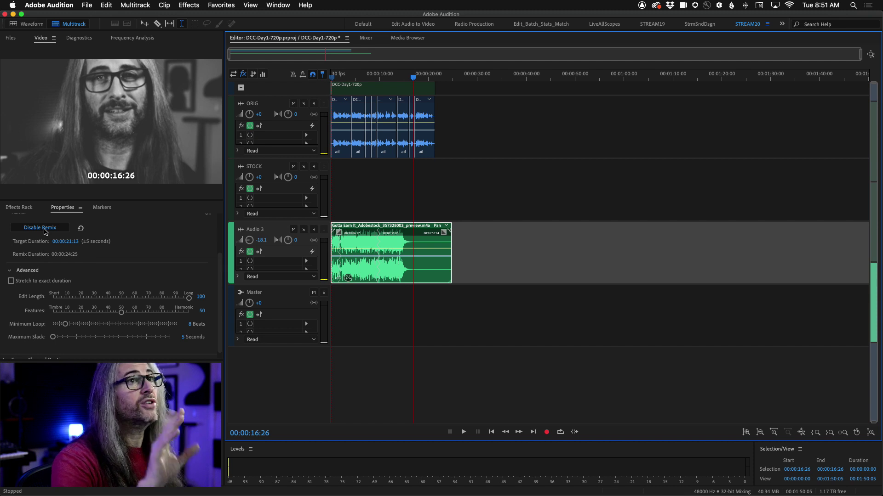
Step: Disable Remix on the music clip, open it in the waveform editor, and play its final fading notes
click(44, 228)
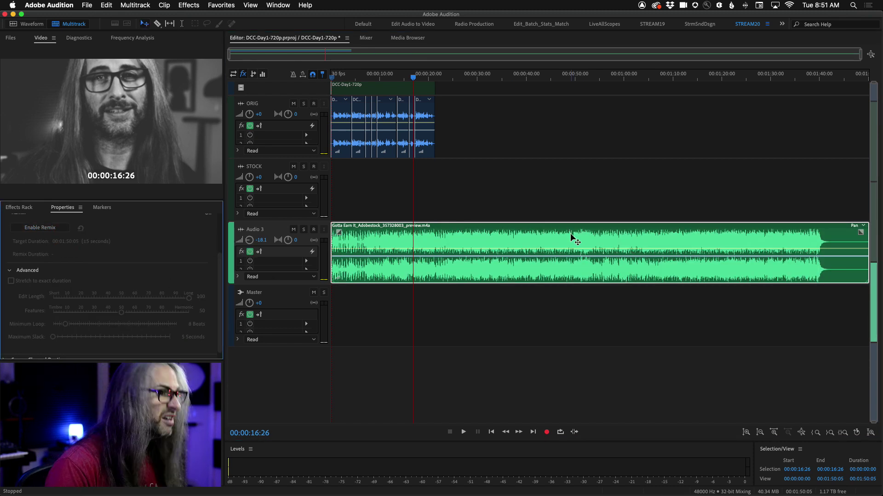
double_click(570, 233)
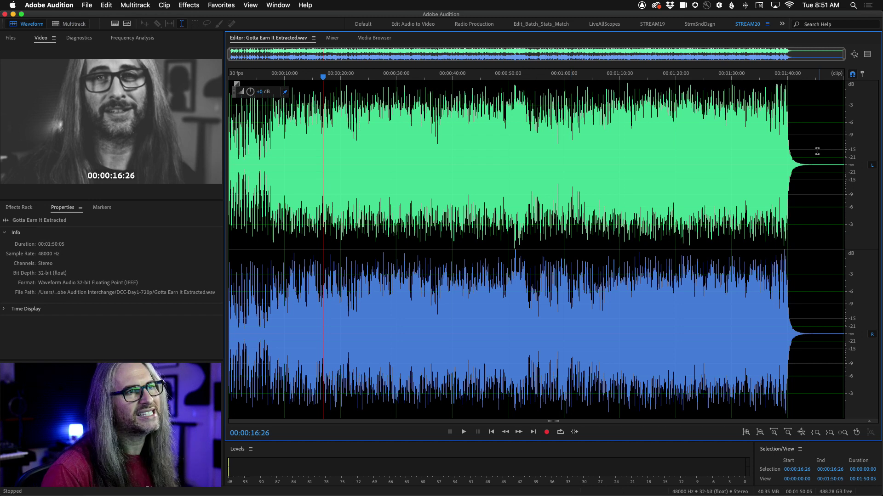
click(794, 179)
key(space)
key(space)
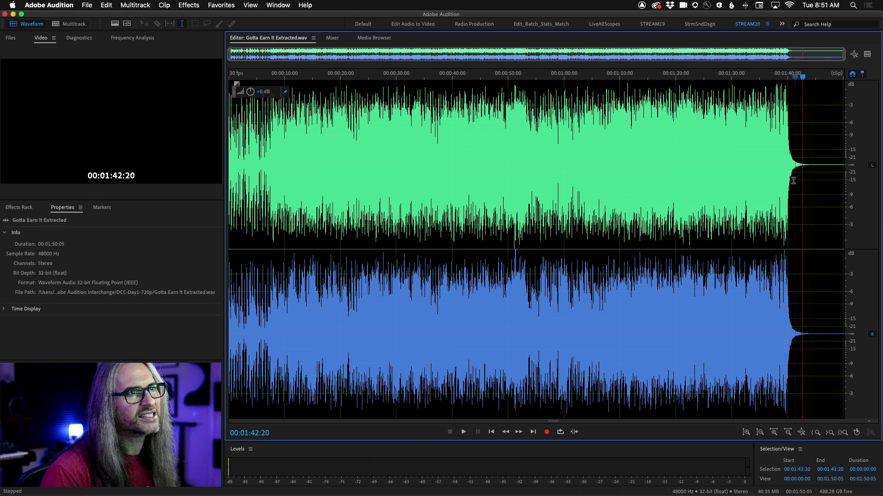
Step: Delete the silent tail of Gotta Earn It Extracted.wav from about 00:01:42:15 to its end and check the new ending
drag(801, 165, 881, 197)
key(Delete)
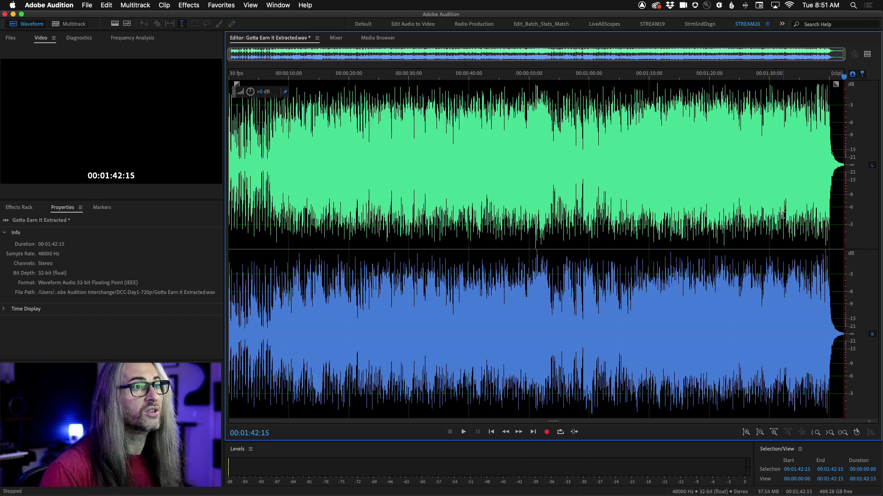
drag(836, 85, 818, 68)
click(823, 184)
key(space)
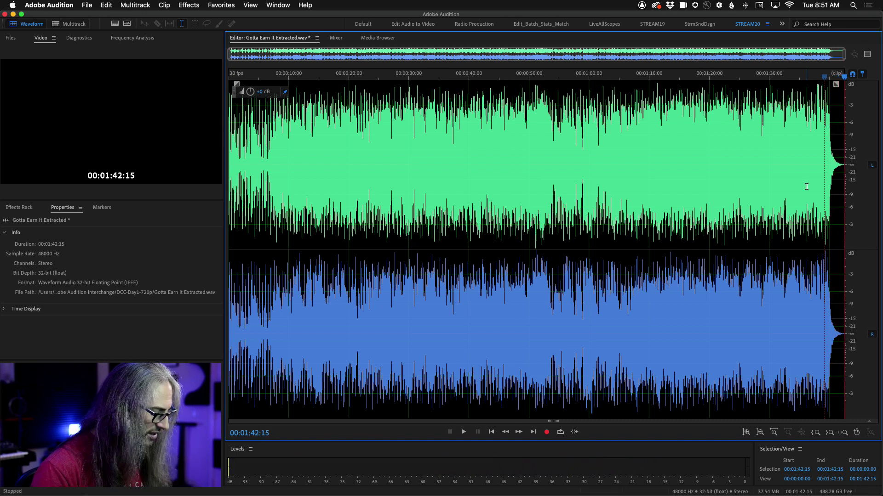
key(super+Tab)
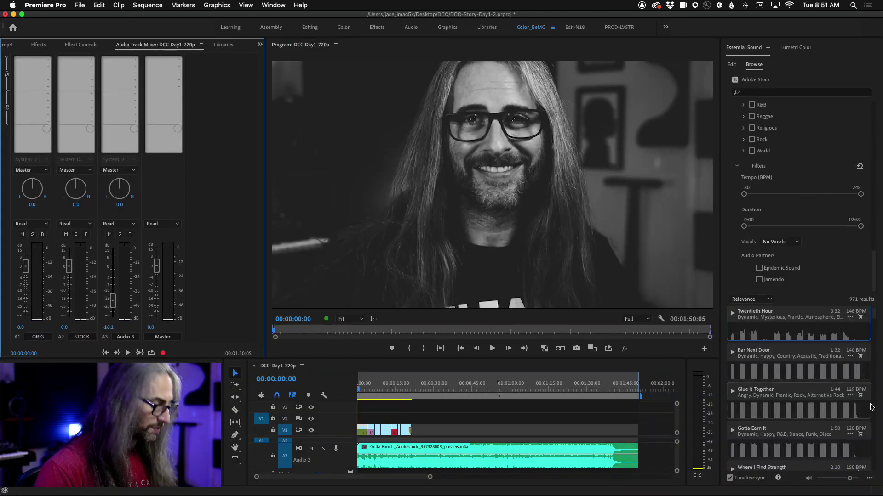
key(super+Tab)
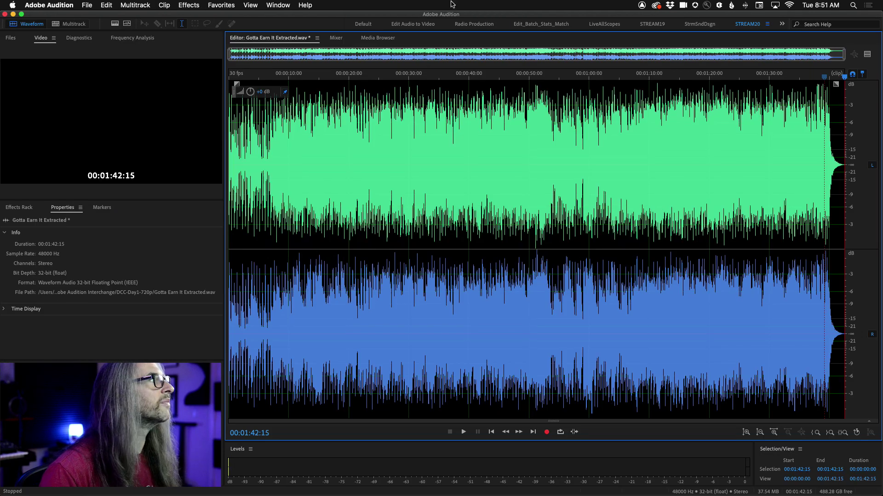
Step: Return to the multitrack session and replace the Audio 3 music clip with the trimmed Gotta Earn It Extracted.wav, placed at the session start
click(69, 24)
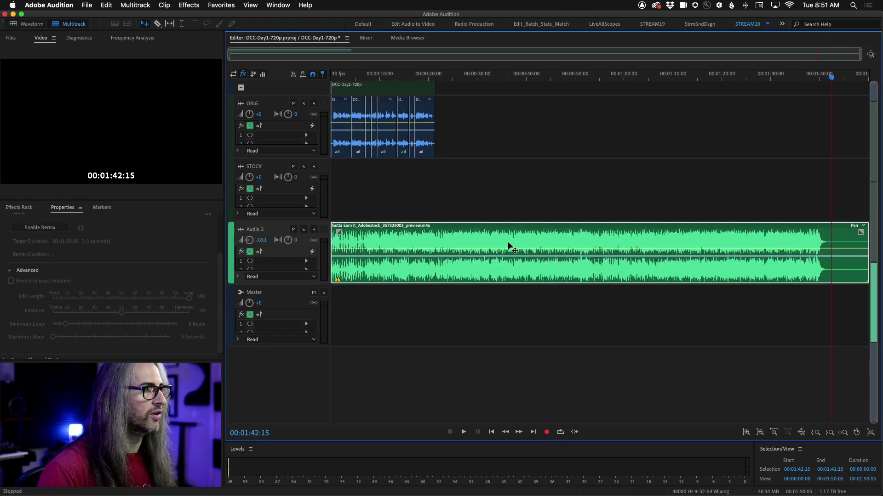
click(10, 38)
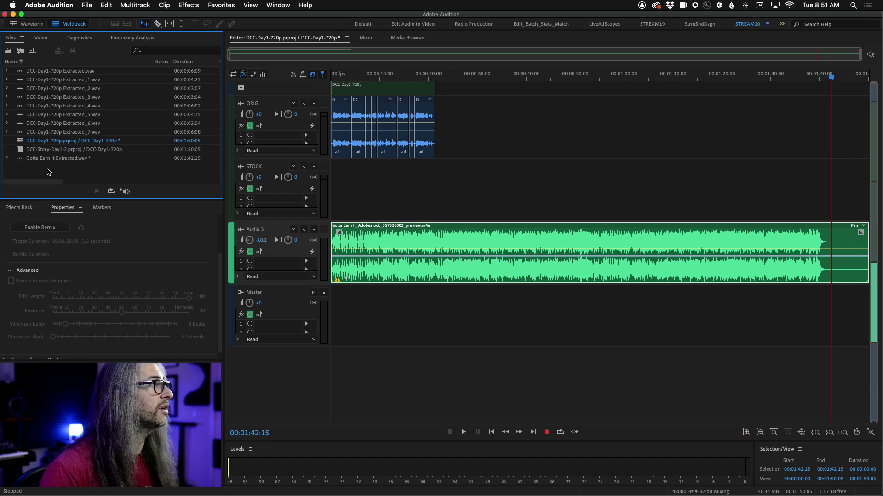
key(Delete)
drag(29, 159, 297, 251)
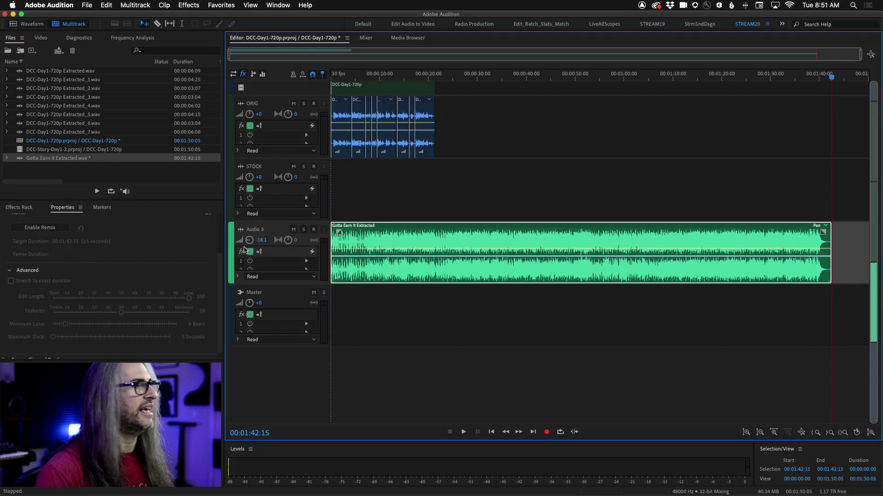
Step: Enable Remix on the trimmed Audio 3 clip and shorten it to the end of the video, a target duration of 00:00:21:13
click(36, 228)
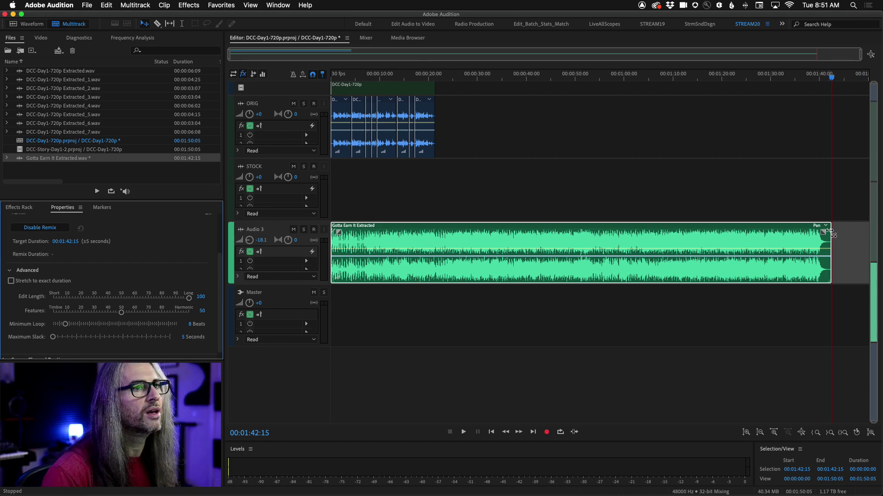
drag(830, 232, 435, 256)
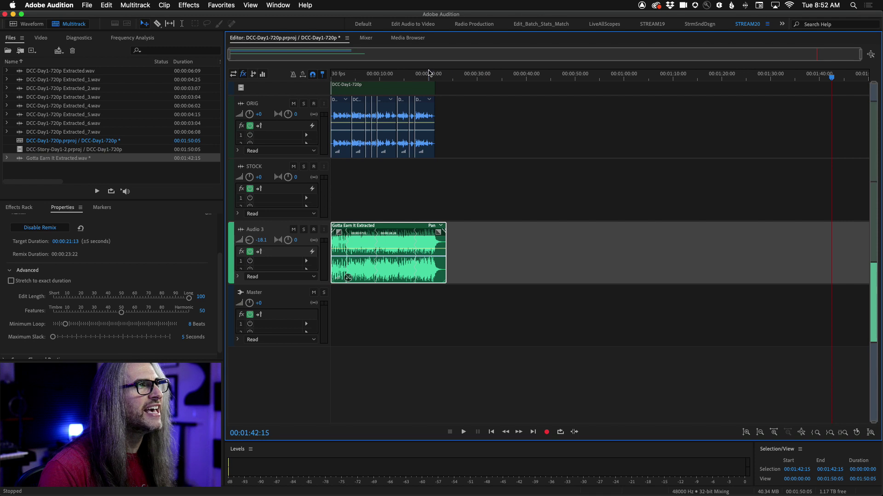
Step: Play the session from its start to about 00:00:22:07 with the video shown, and check the frame at 00:00:20:29
drag(428, 74, 335, 102)
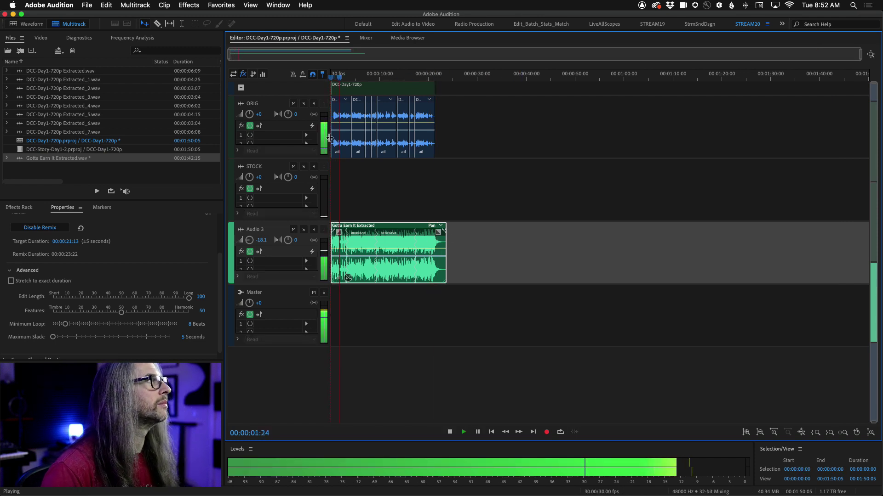
click(41, 38)
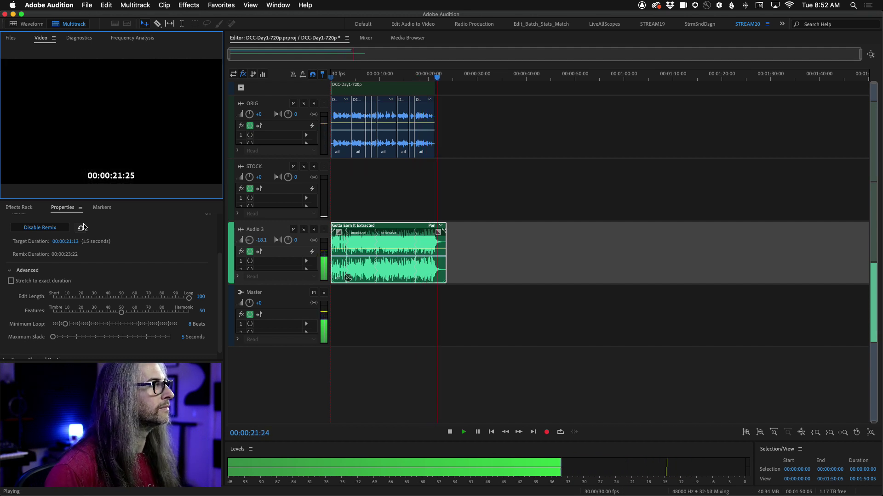
key(space)
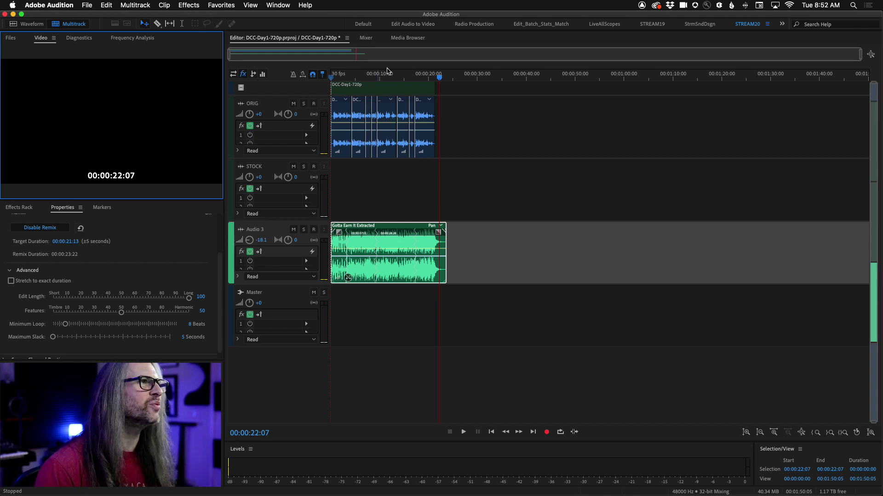
drag(416, 76, 433, 77)
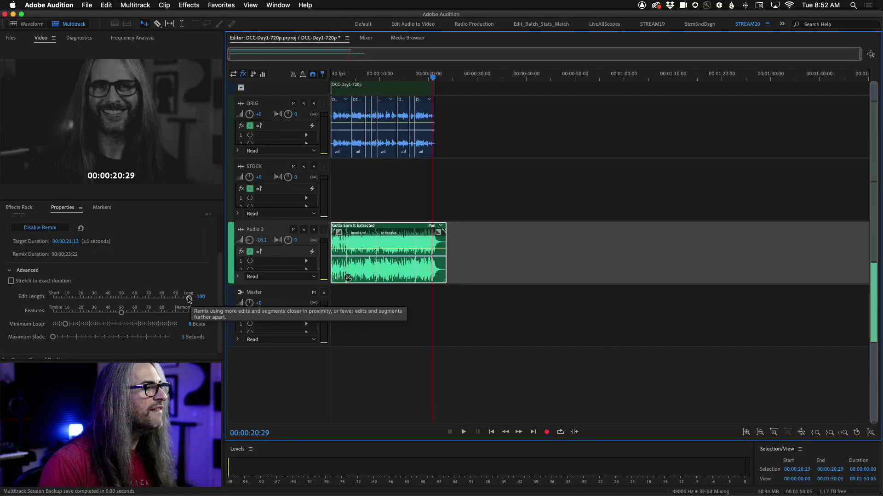
Step: Set the Remix Edit Length to 47 and play the result from 00:00:14:14 to about 00:00:20:11
drag(188, 299, 120, 299)
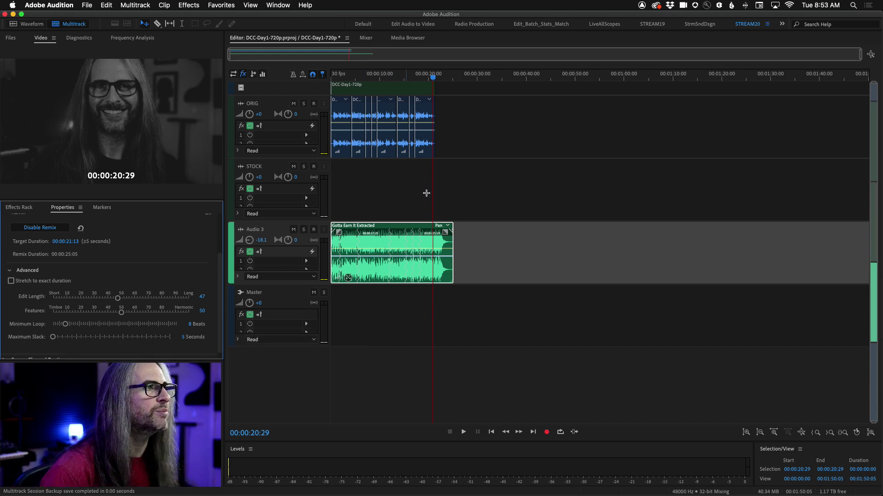
click(407, 74)
click(401, 74)
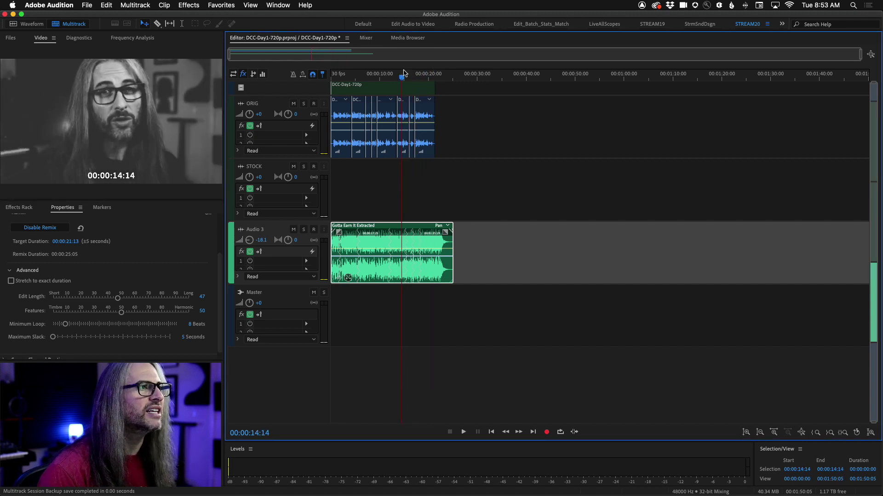
key(space)
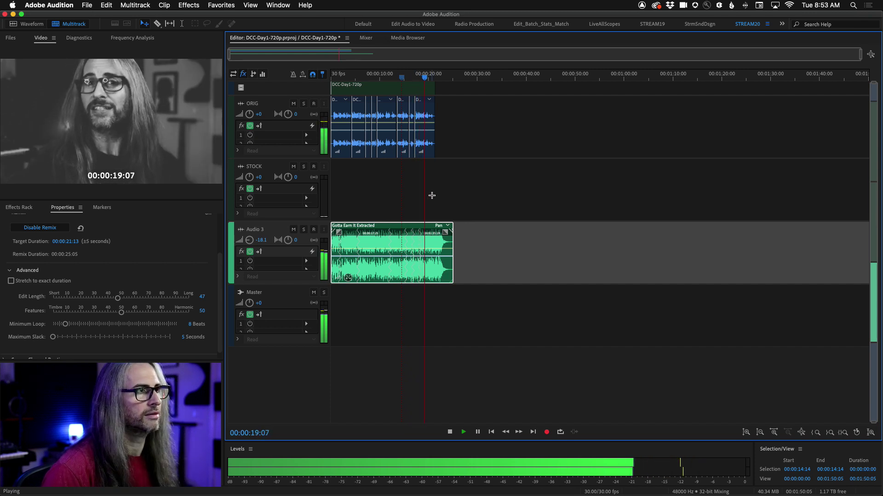
key(space)
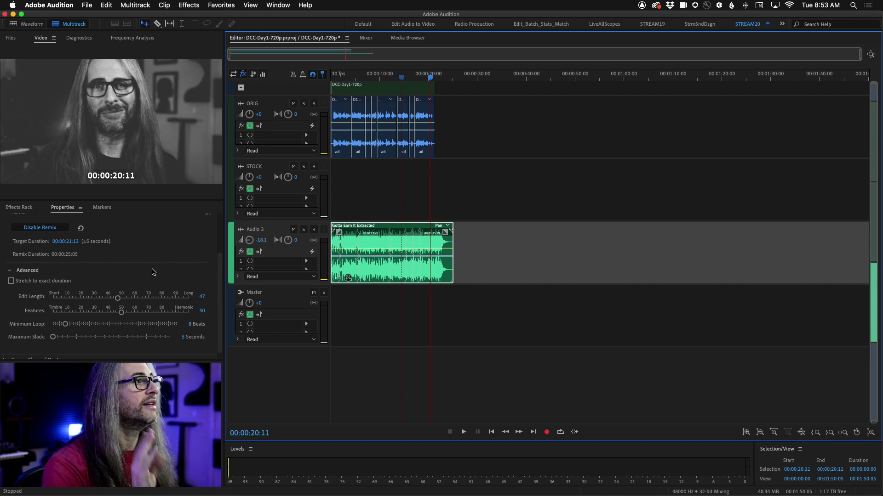
Step: Undo the last Remix Edit Length change on the Audio 3 clip and mute the ORIG track
key(super+z)
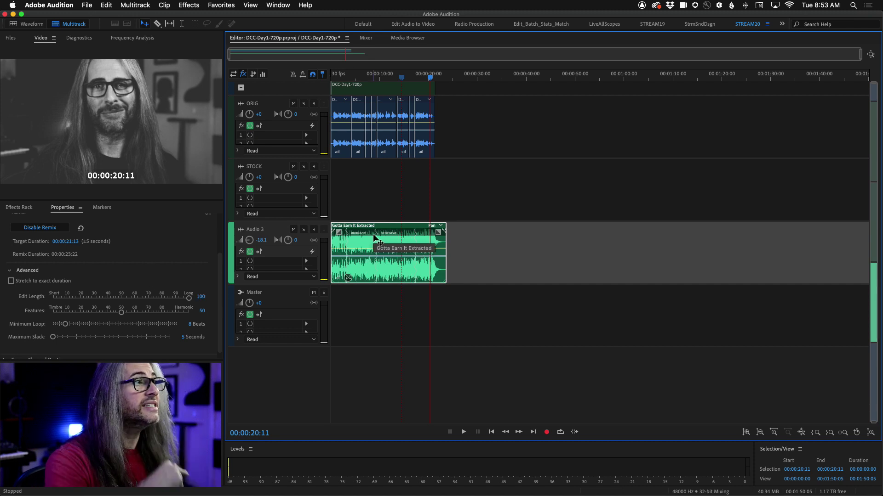
click(292, 104)
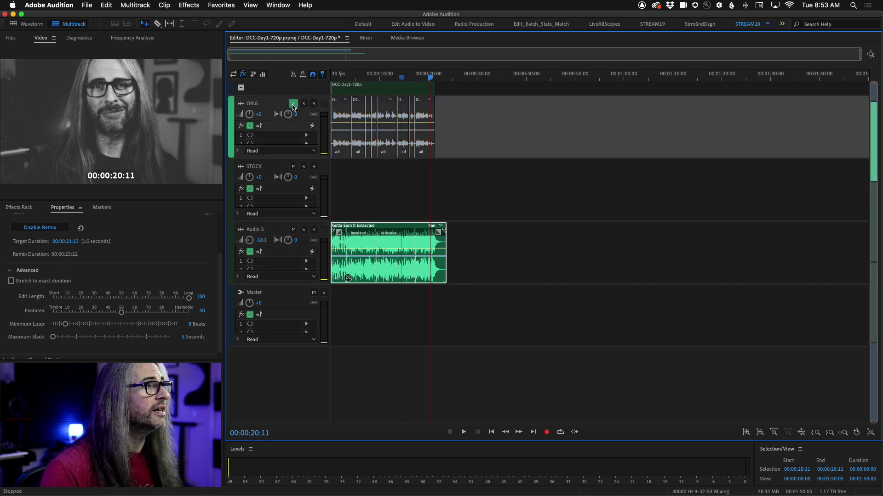
Step: Set up an export of the session to Adobe Premiere Pro, named MyRemix.xml, with the Downloads folder as its location
click(135, 5)
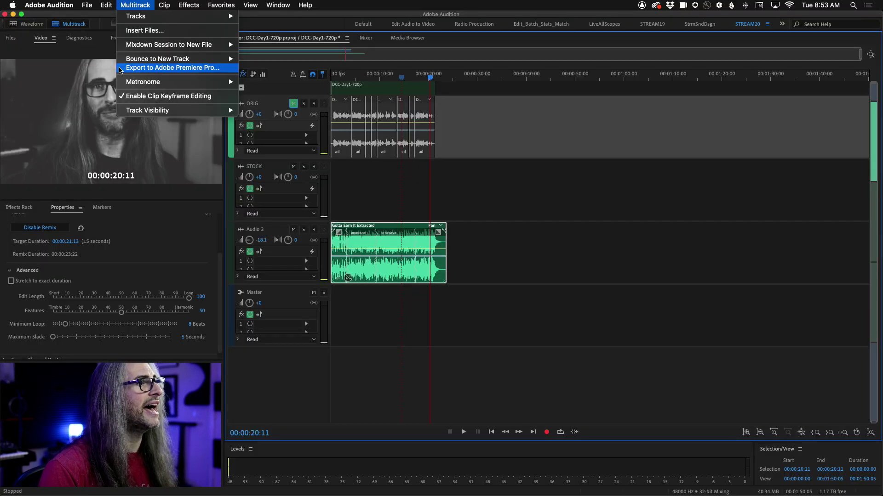
click(157, 67)
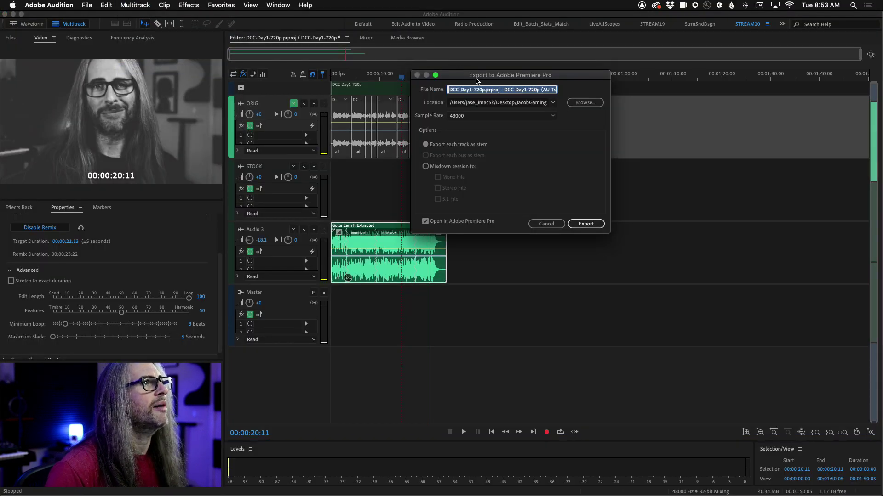
drag(480, 82, 486, 108)
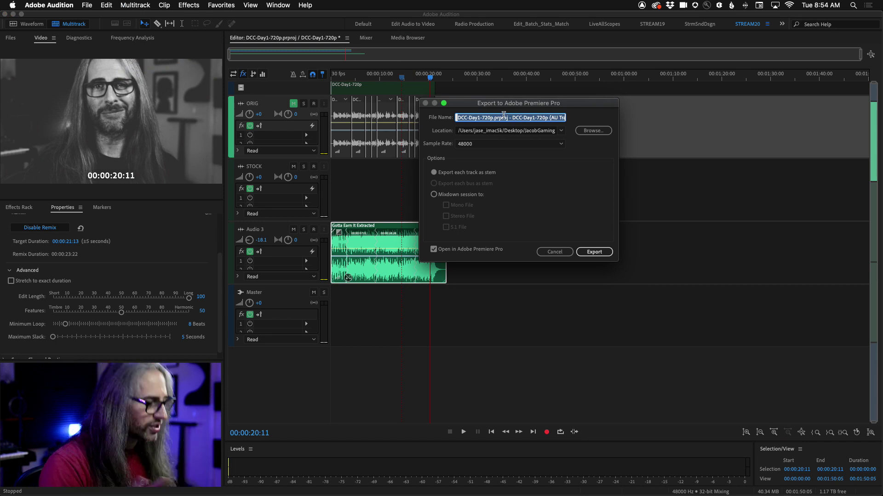
text(MyRemix.xml)
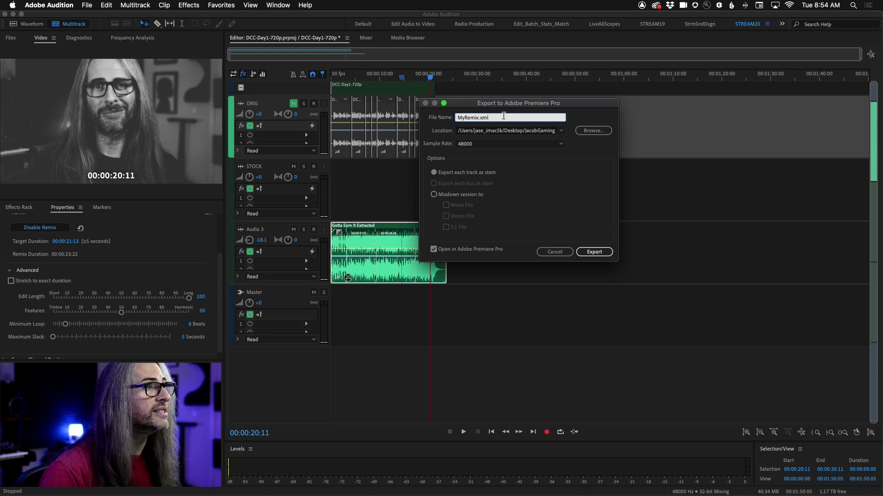
click(566, 133)
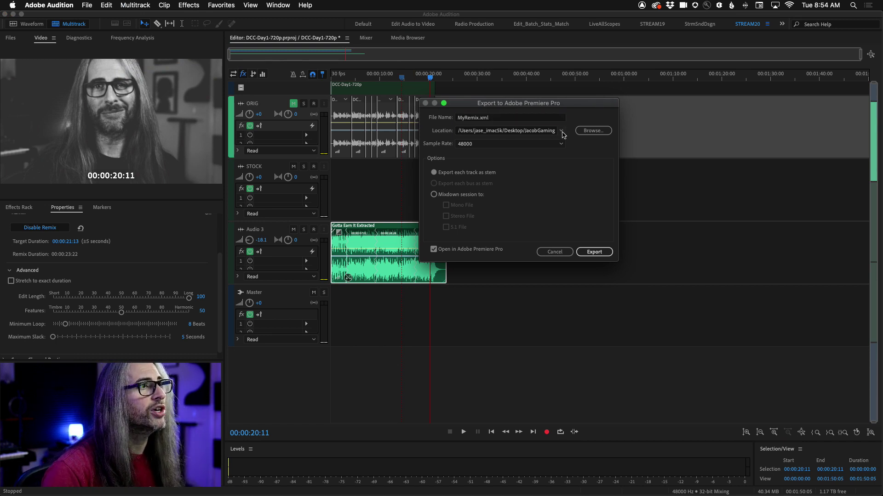
click(562, 132)
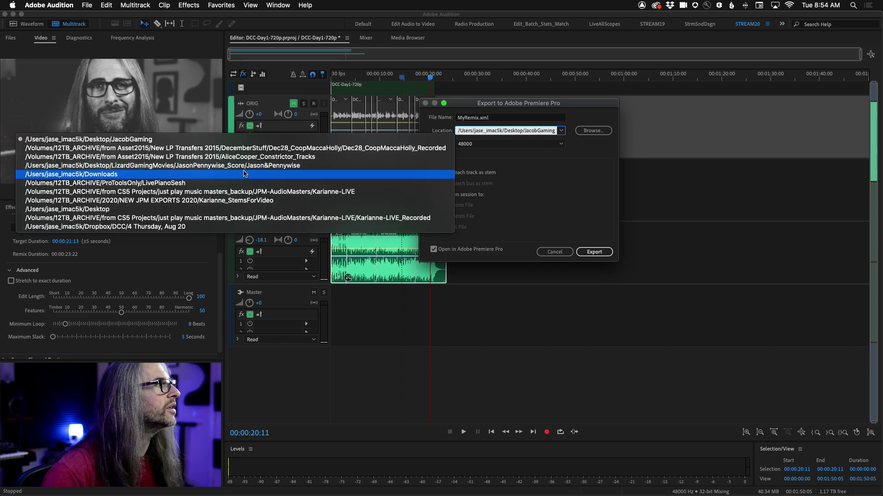
click(336, 175)
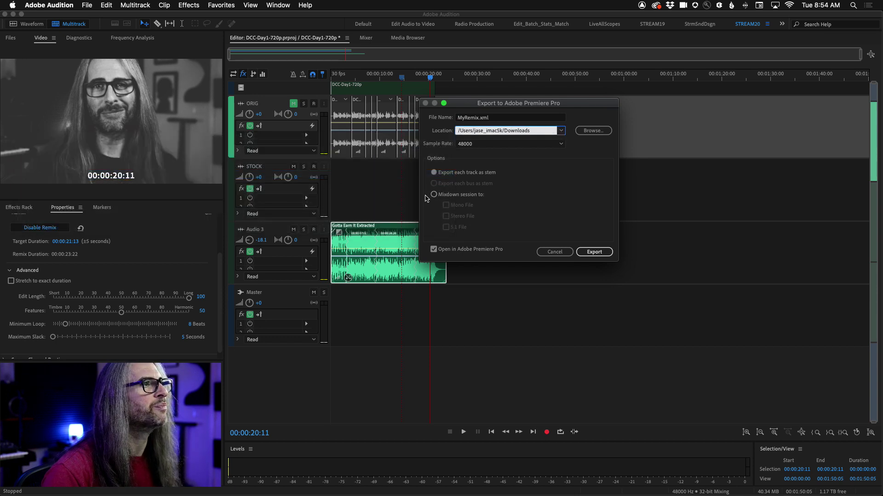
Step: Export the session as a stereo mixdown opened in Premiere Pro, and copy it to the STOCK track of the active sequence
click(434, 196)
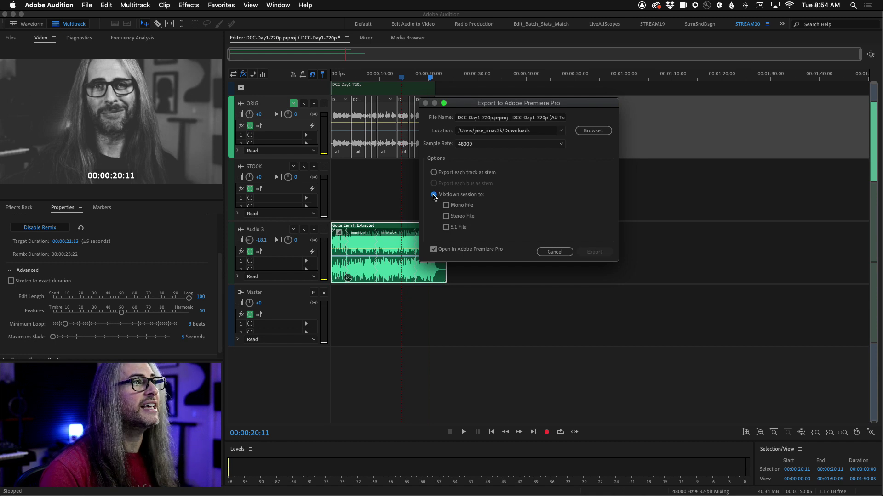
click(446, 216)
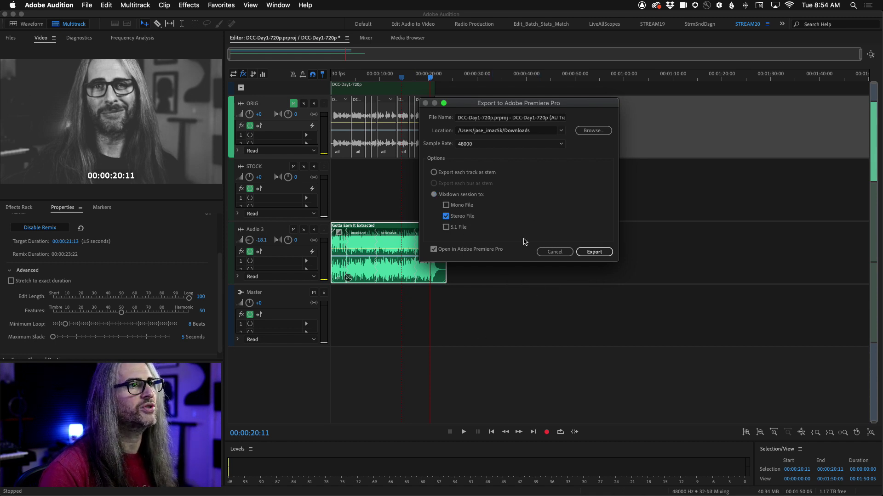
click(599, 254)
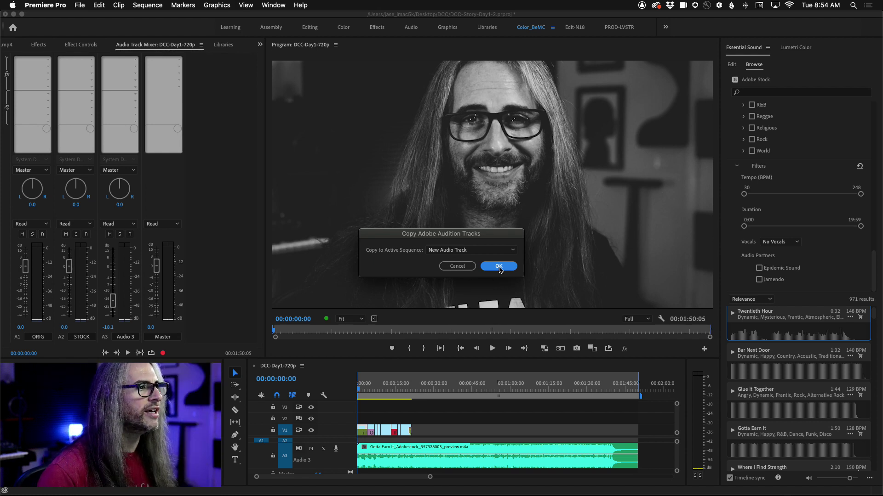
click(475, 252)
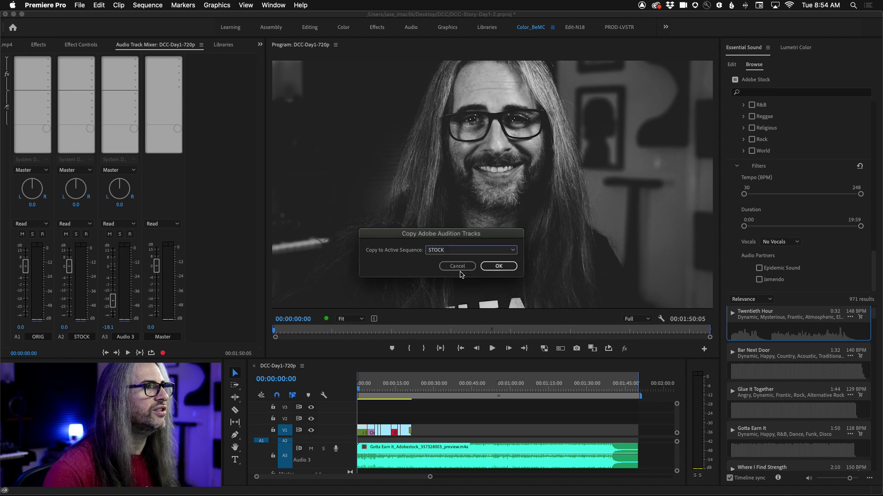
click(499, 266)
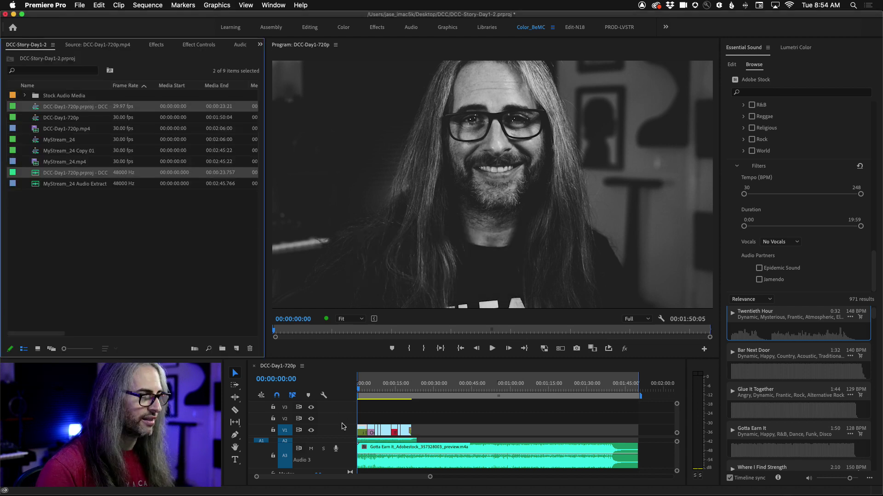
Step: Mute the Audio 3 track and play the sequence from the start to about 00:00:22:01, with the timeline and STOCK track enlarged
click(311, 450)
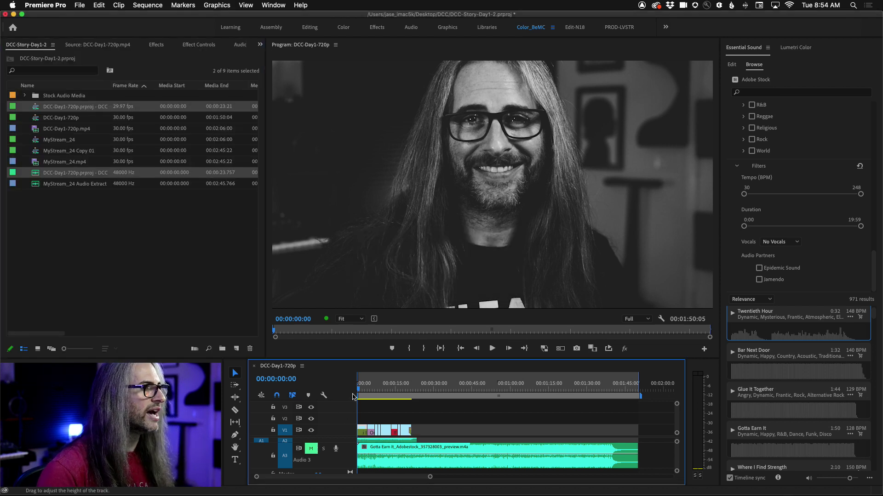
key(space)
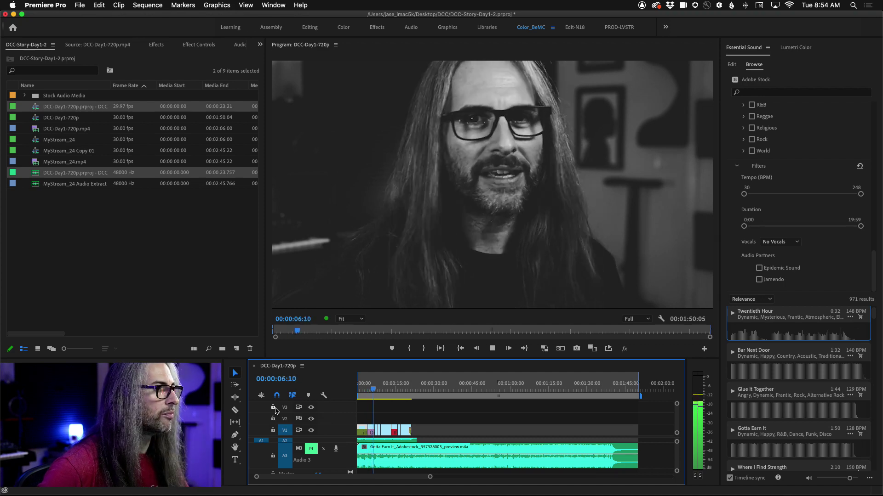
drag(348, 359, 347, 310)
drag(335, 429, 335, 448)
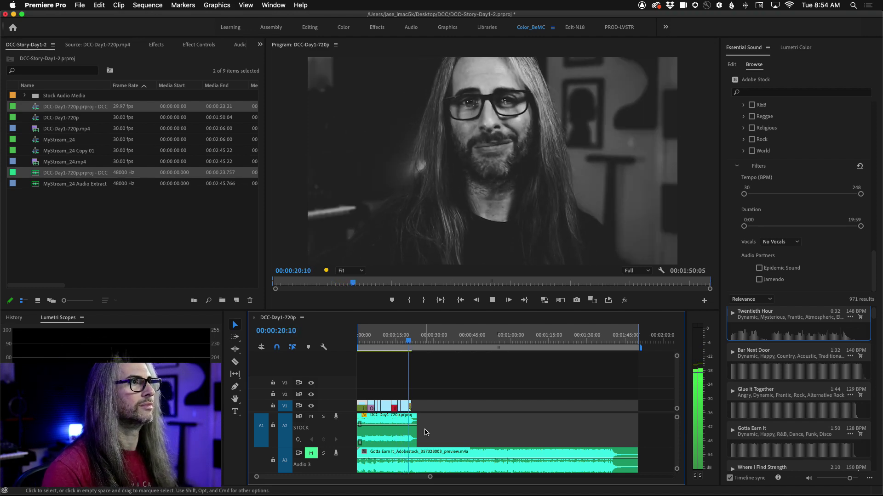
key(space)
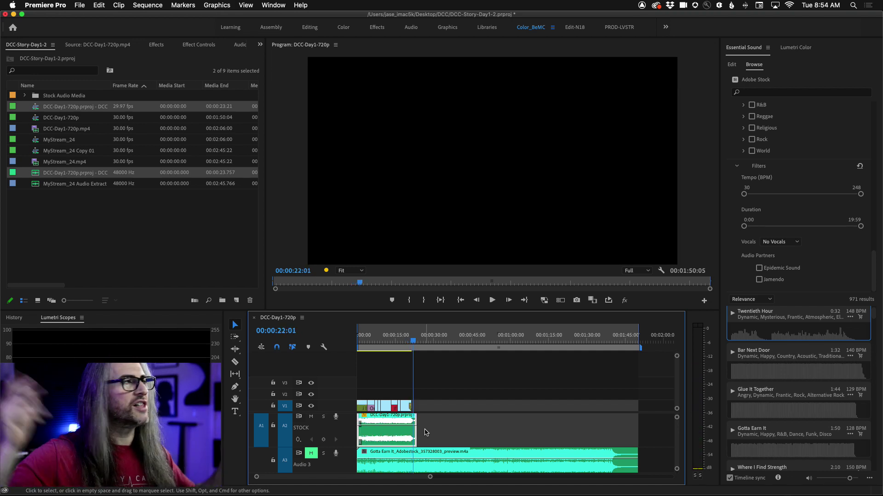
Step: Try the media export settings for the sequence with the H.264 format and YouTube 720p HD preset, and cancel without exporting
click(76, 5)
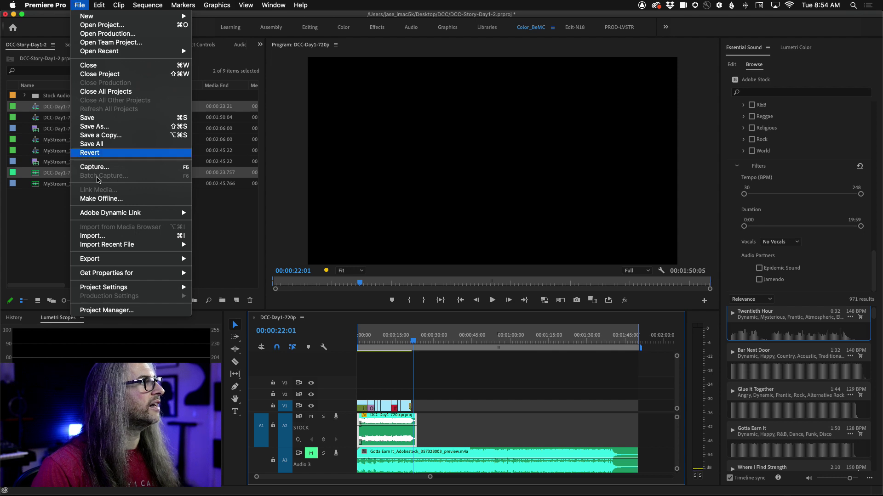
mouse_move(95, 260)
click(214, 259)
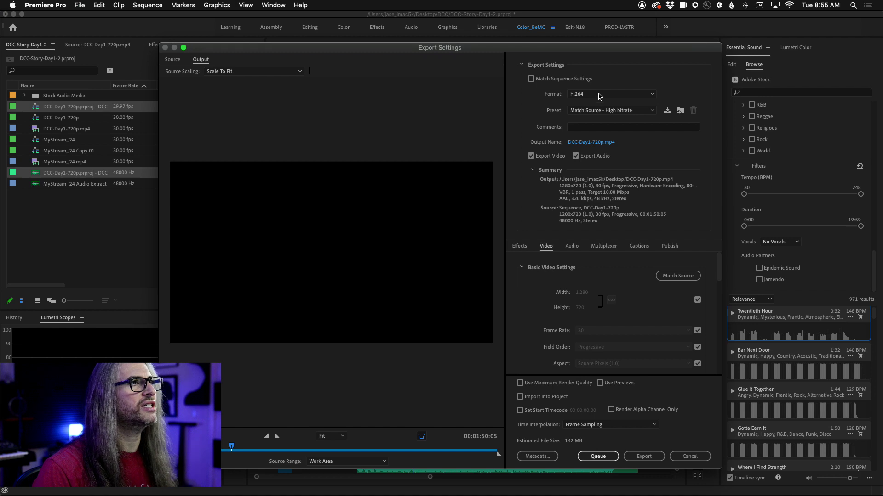
click(599, 95)
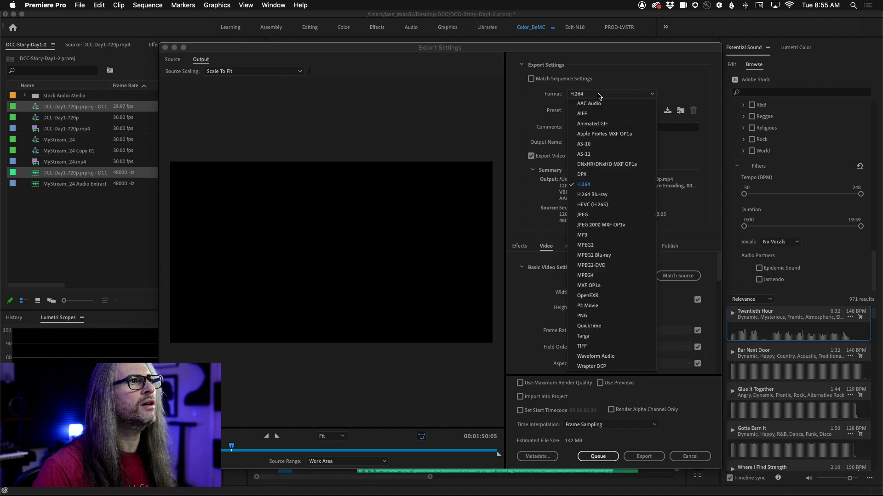
click(608, 184)
click(602, 111)
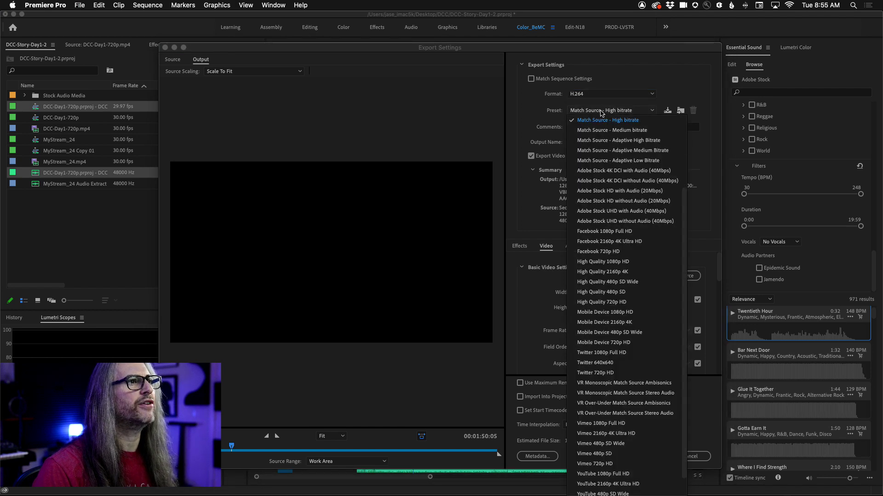
scroll(623, 329, down, 2)
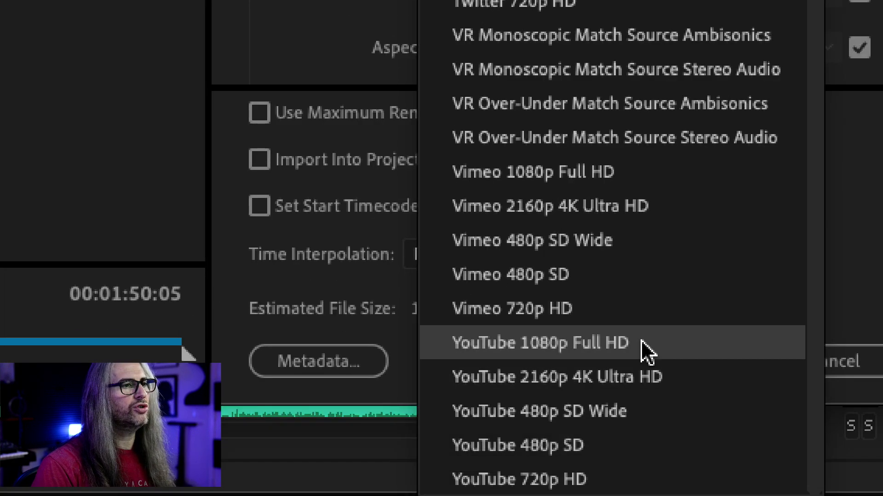
click(607, 478)
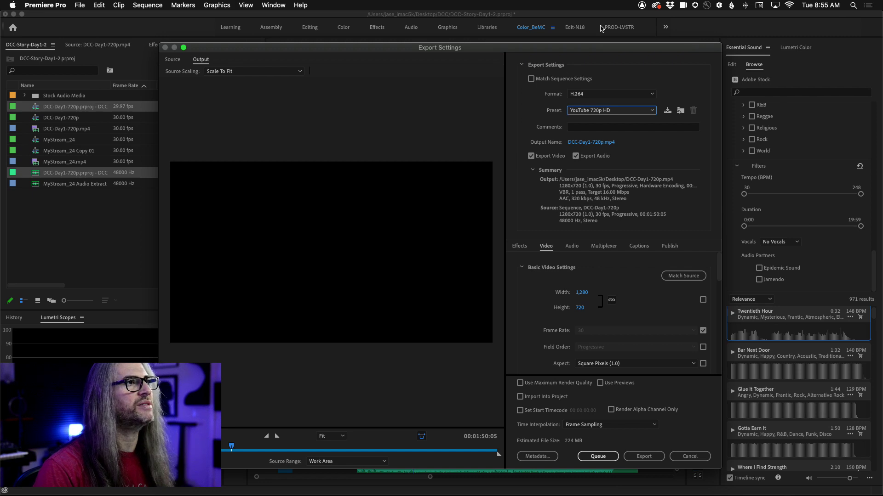
click(691, 459)
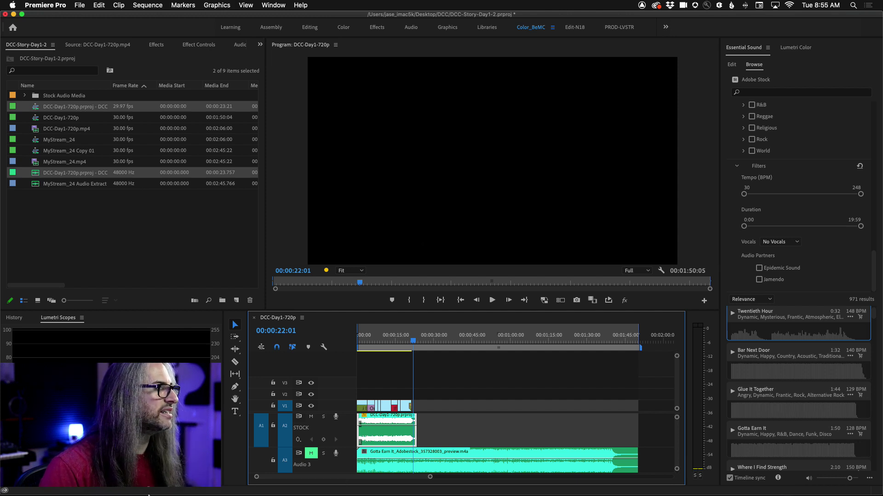
Step: Switch to Chrome and look over the YouTube page of the DCC Day1 720p edit 1 1 video
mouse_move(152, 495)
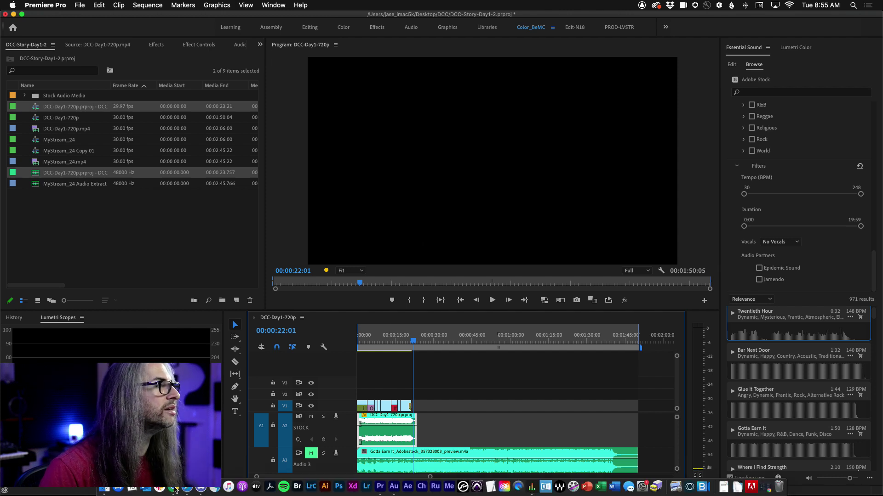
click(175, 490)
click(349, 22)
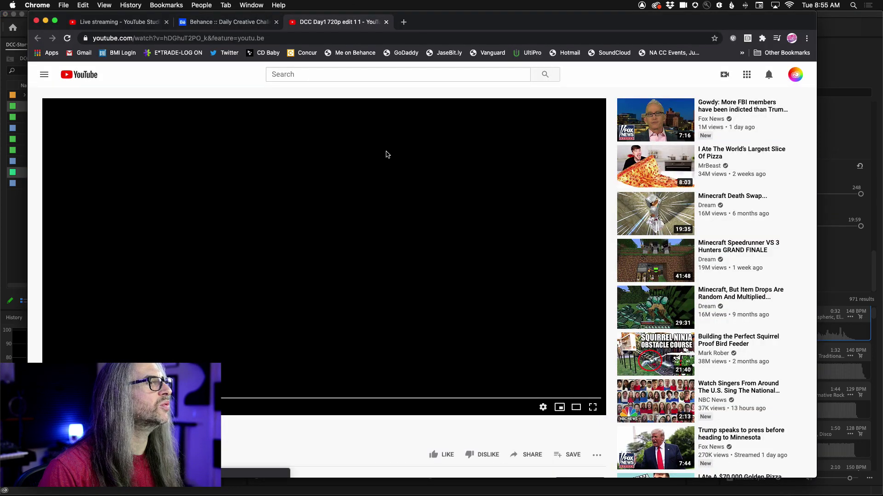
scroll(386, 155, down, 1)
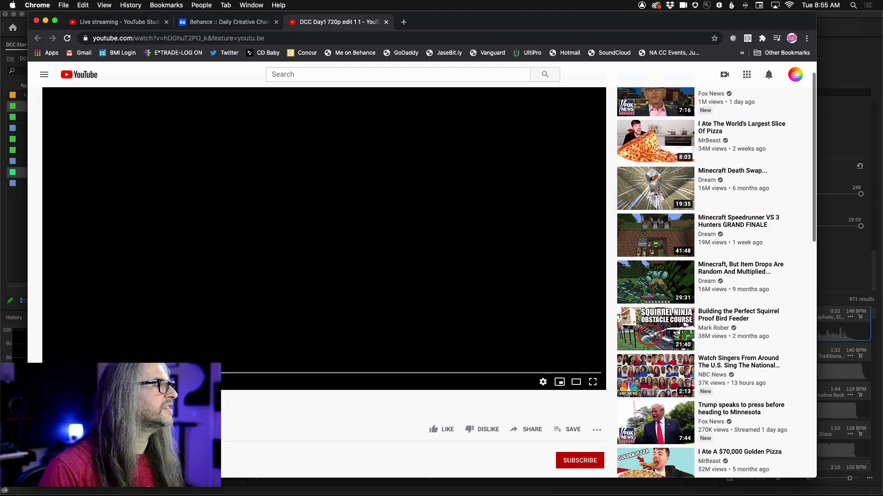
scroll(428, 270, up, 1)
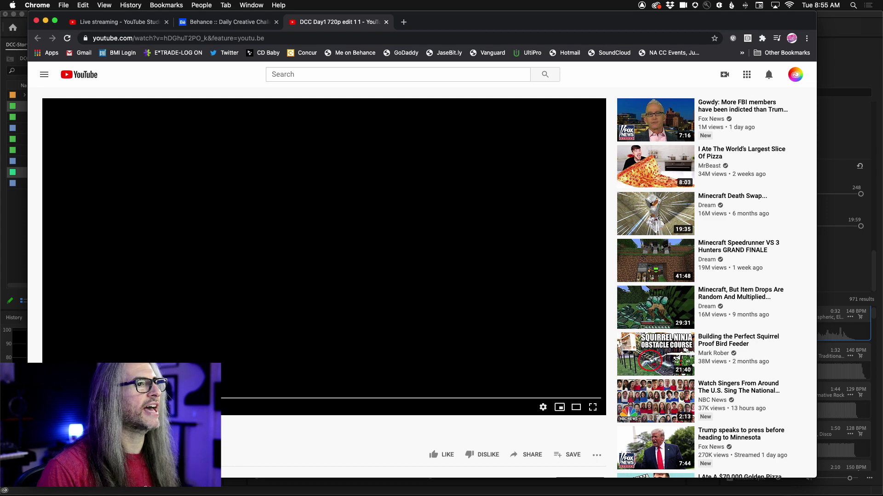